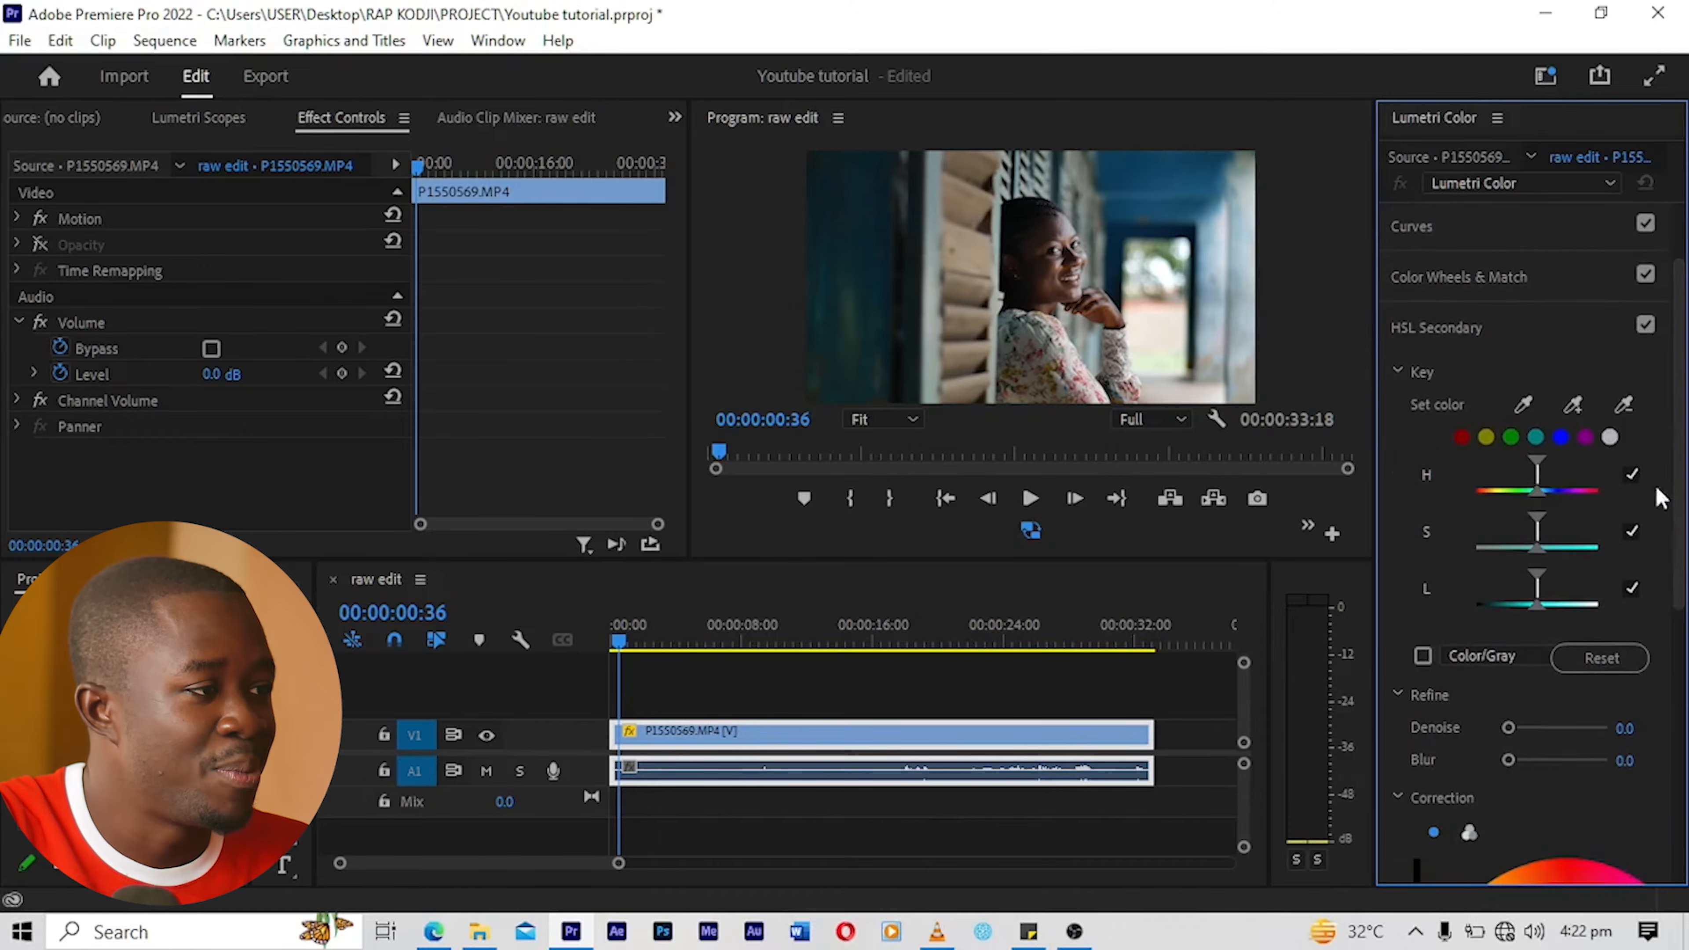
Step: Enlarge the Program monitor and sample the woman's forehead skin as the HSL Secondary key colour
drag(758, 562, 742, 680)
drag(690, 578, 419, 596)
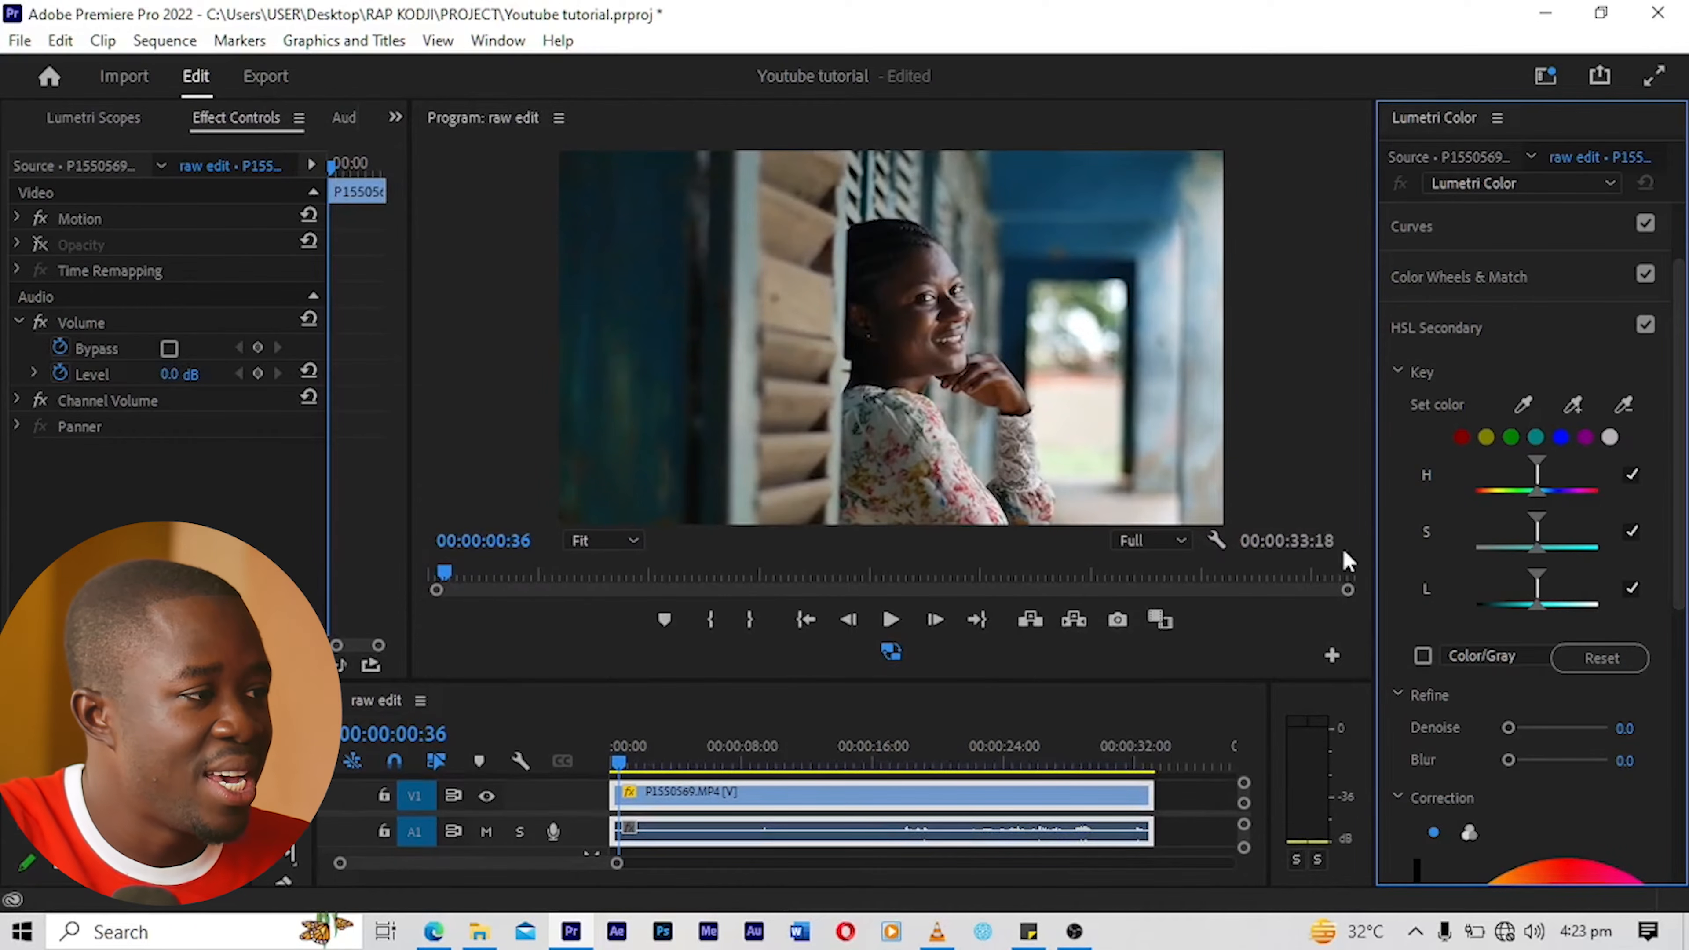
click(1522, 405)
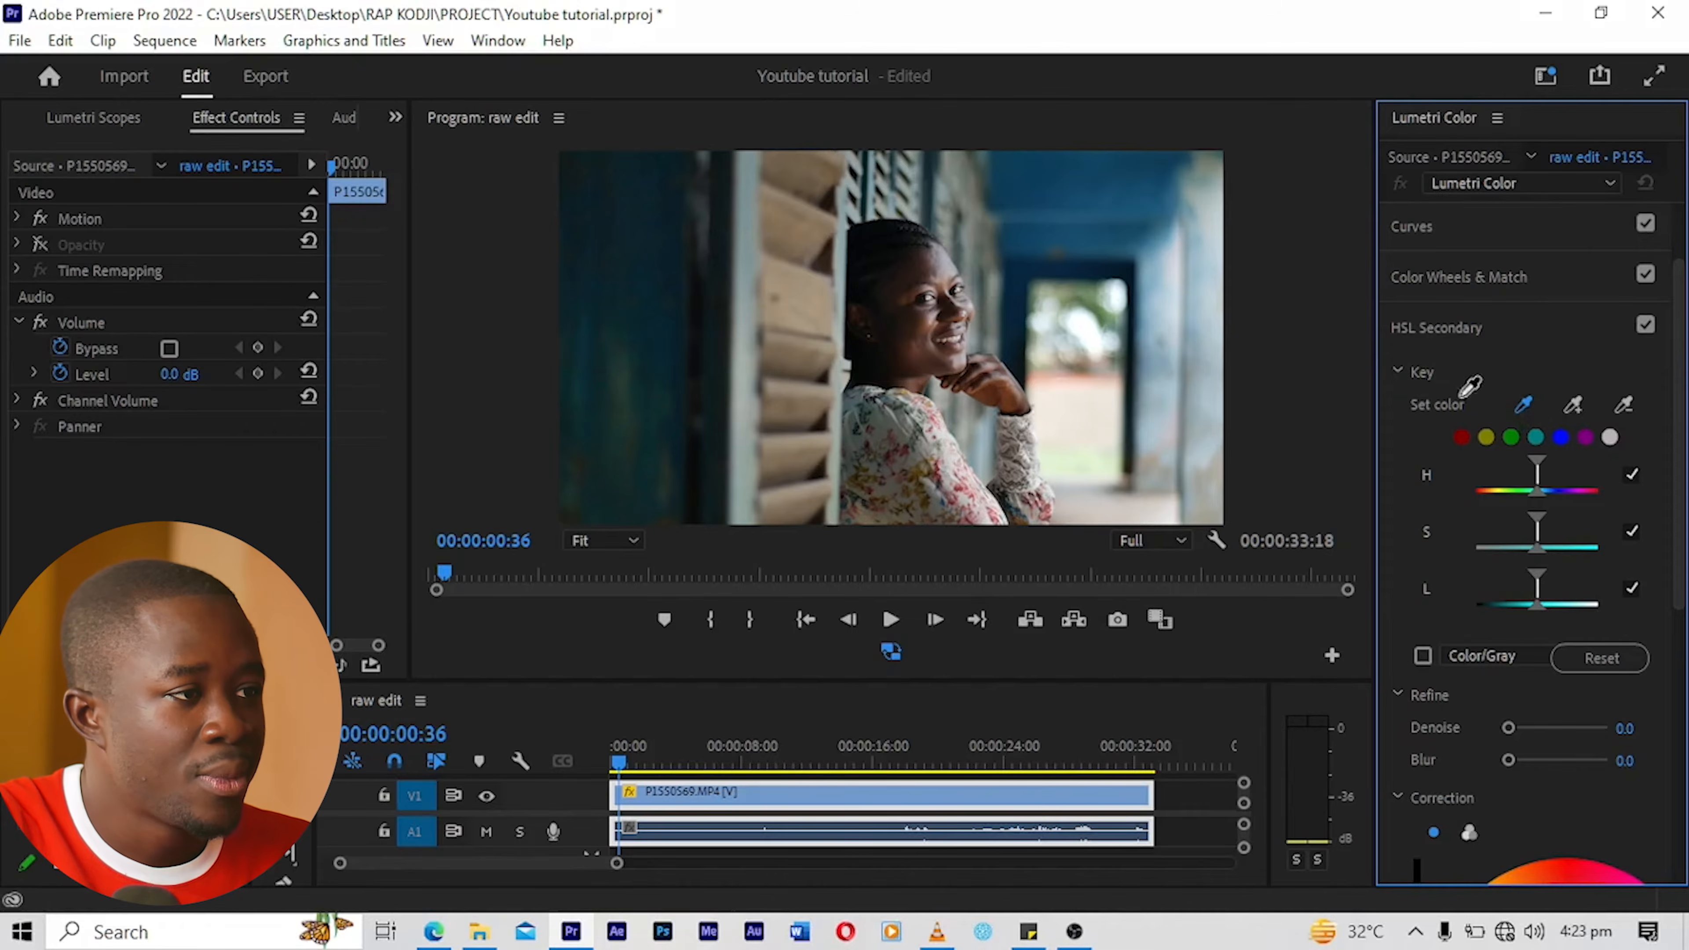
click(927, 264)
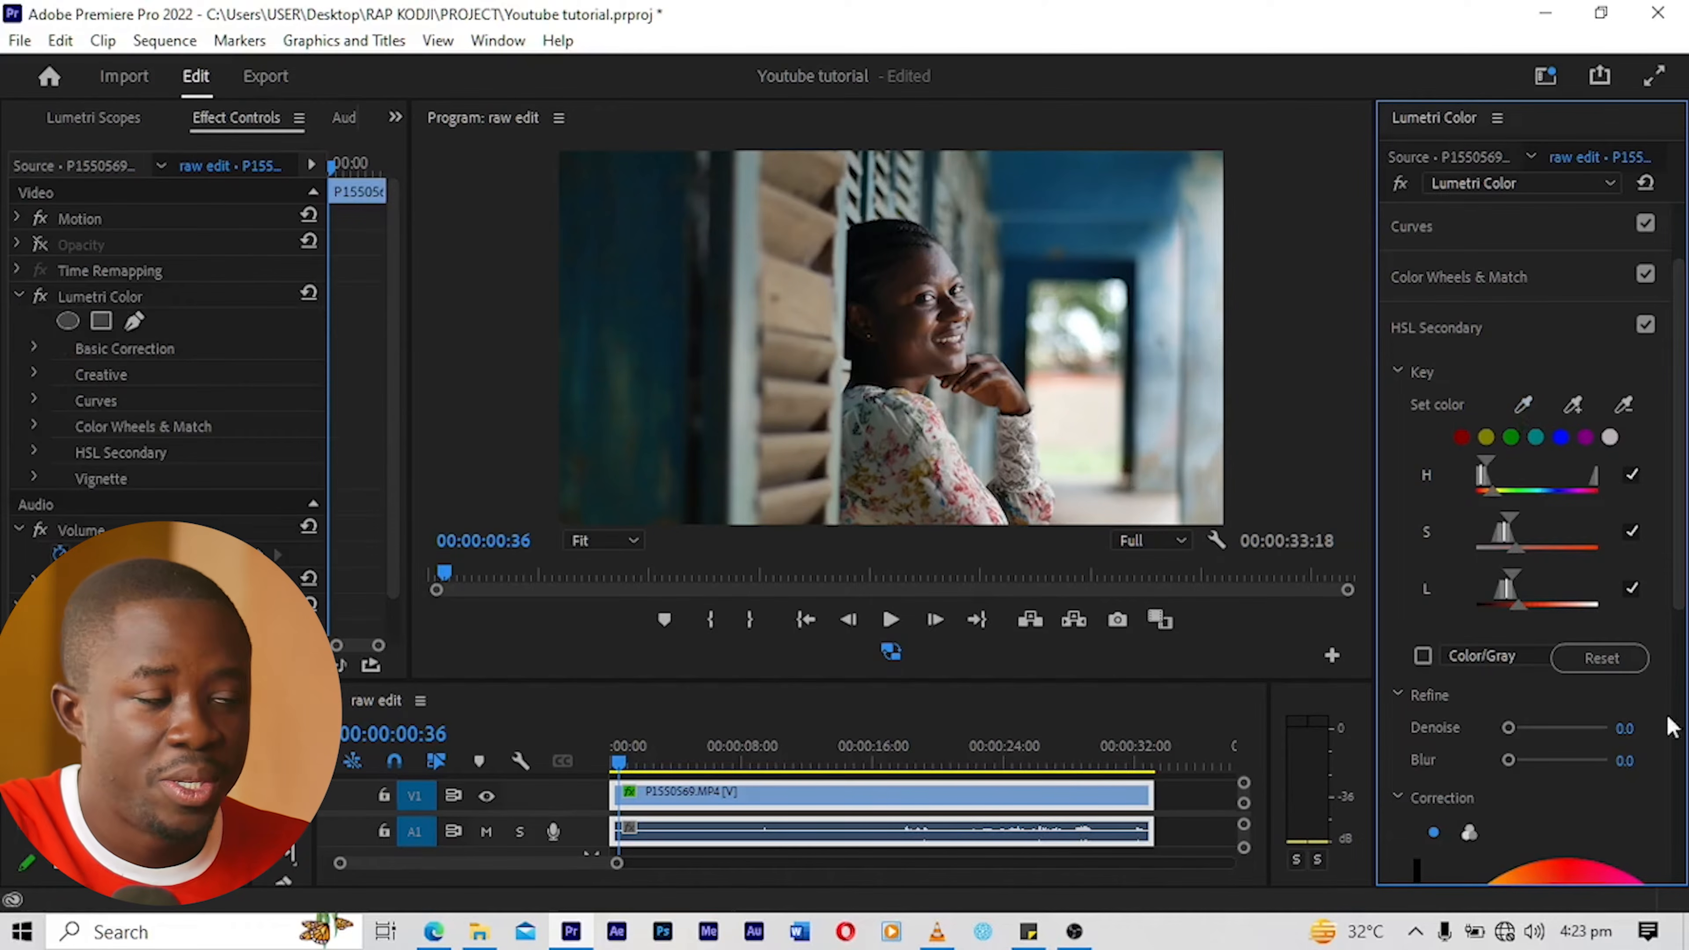
Step: Show the key selection as a Color/Gray mask and add more forehead skin tones to the HSL Secondary key
click(1423, 656)
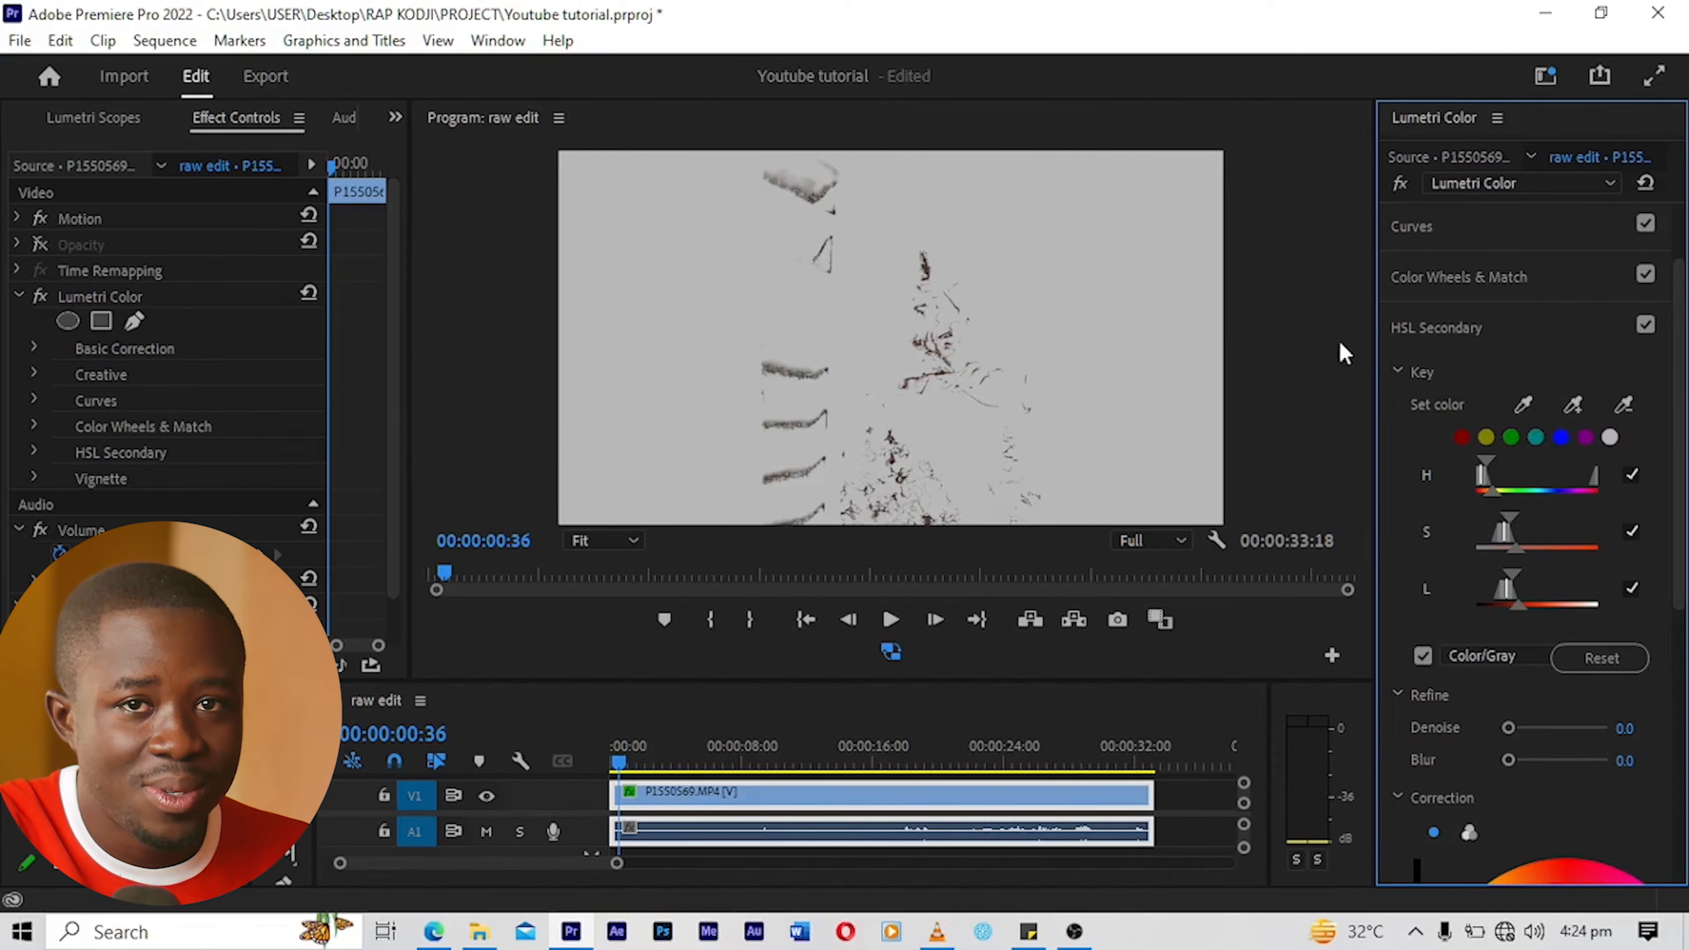
click(1573, 406)
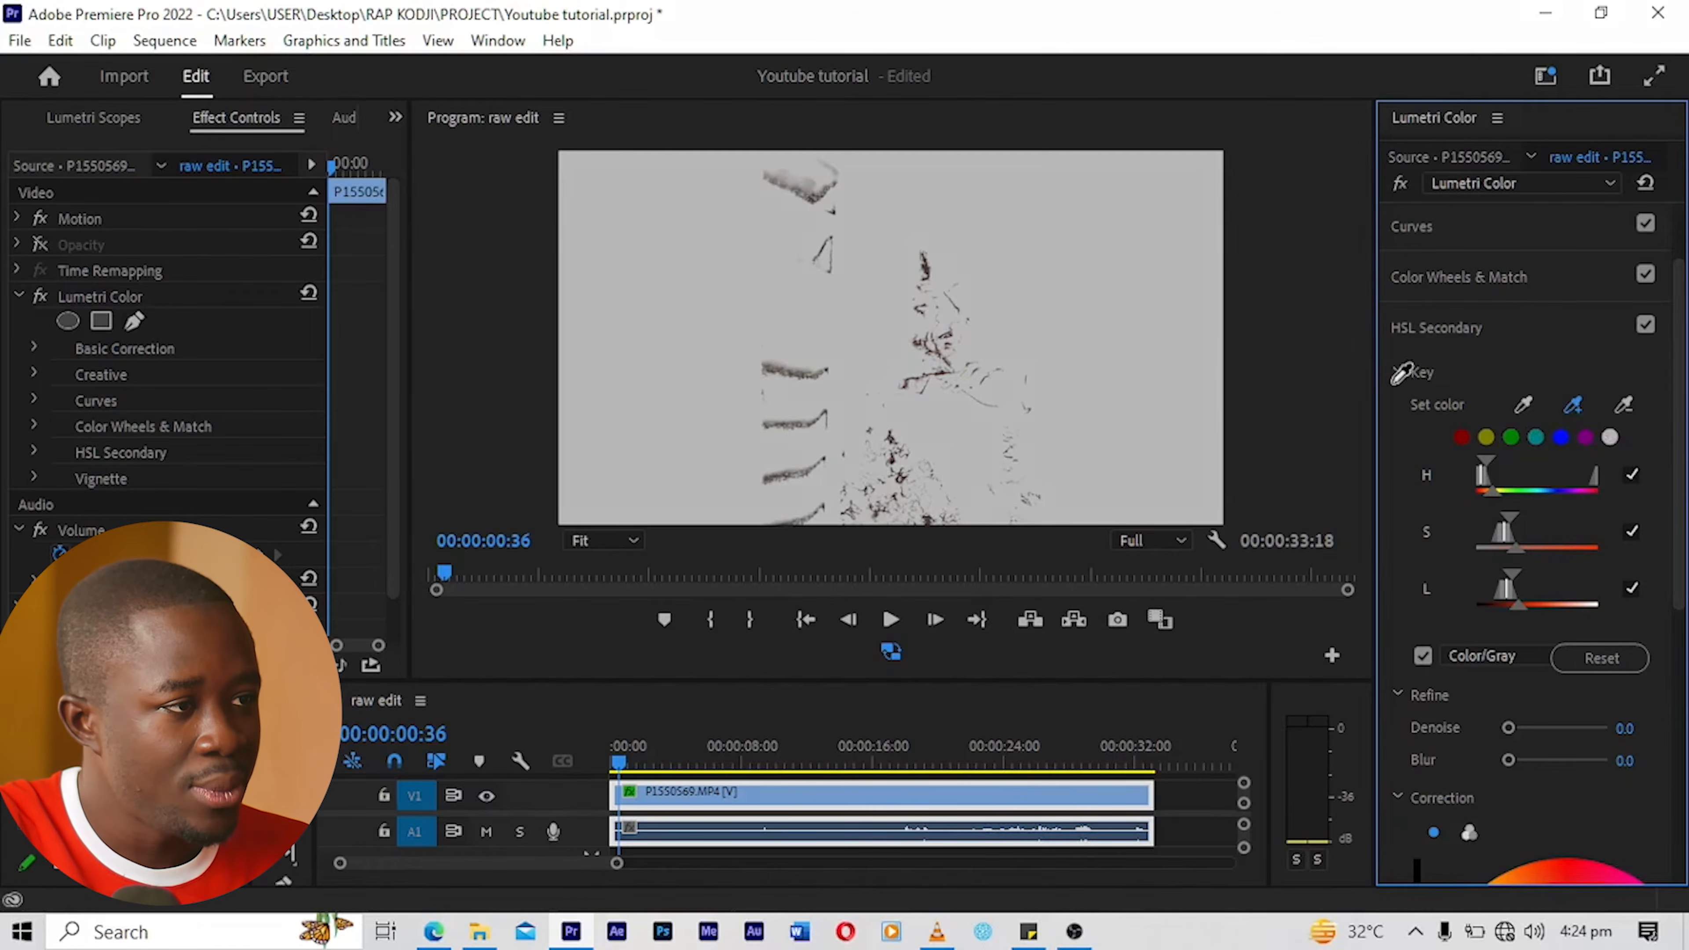
click(924, 267)
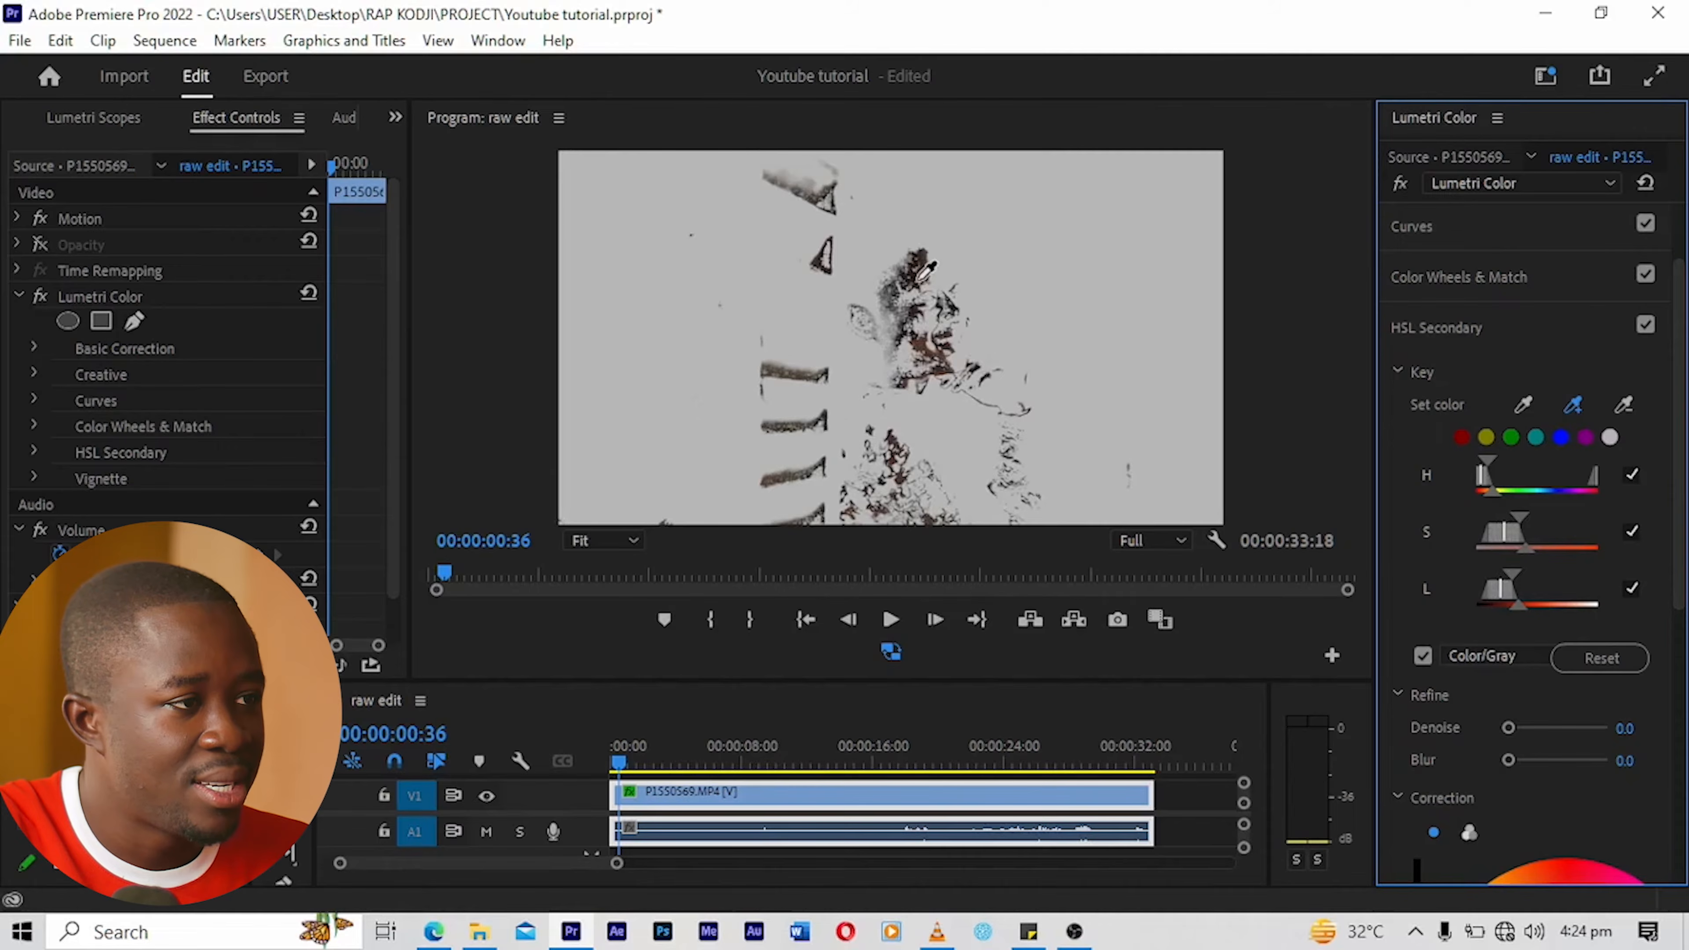
click(906, 282)
click(908, 279)
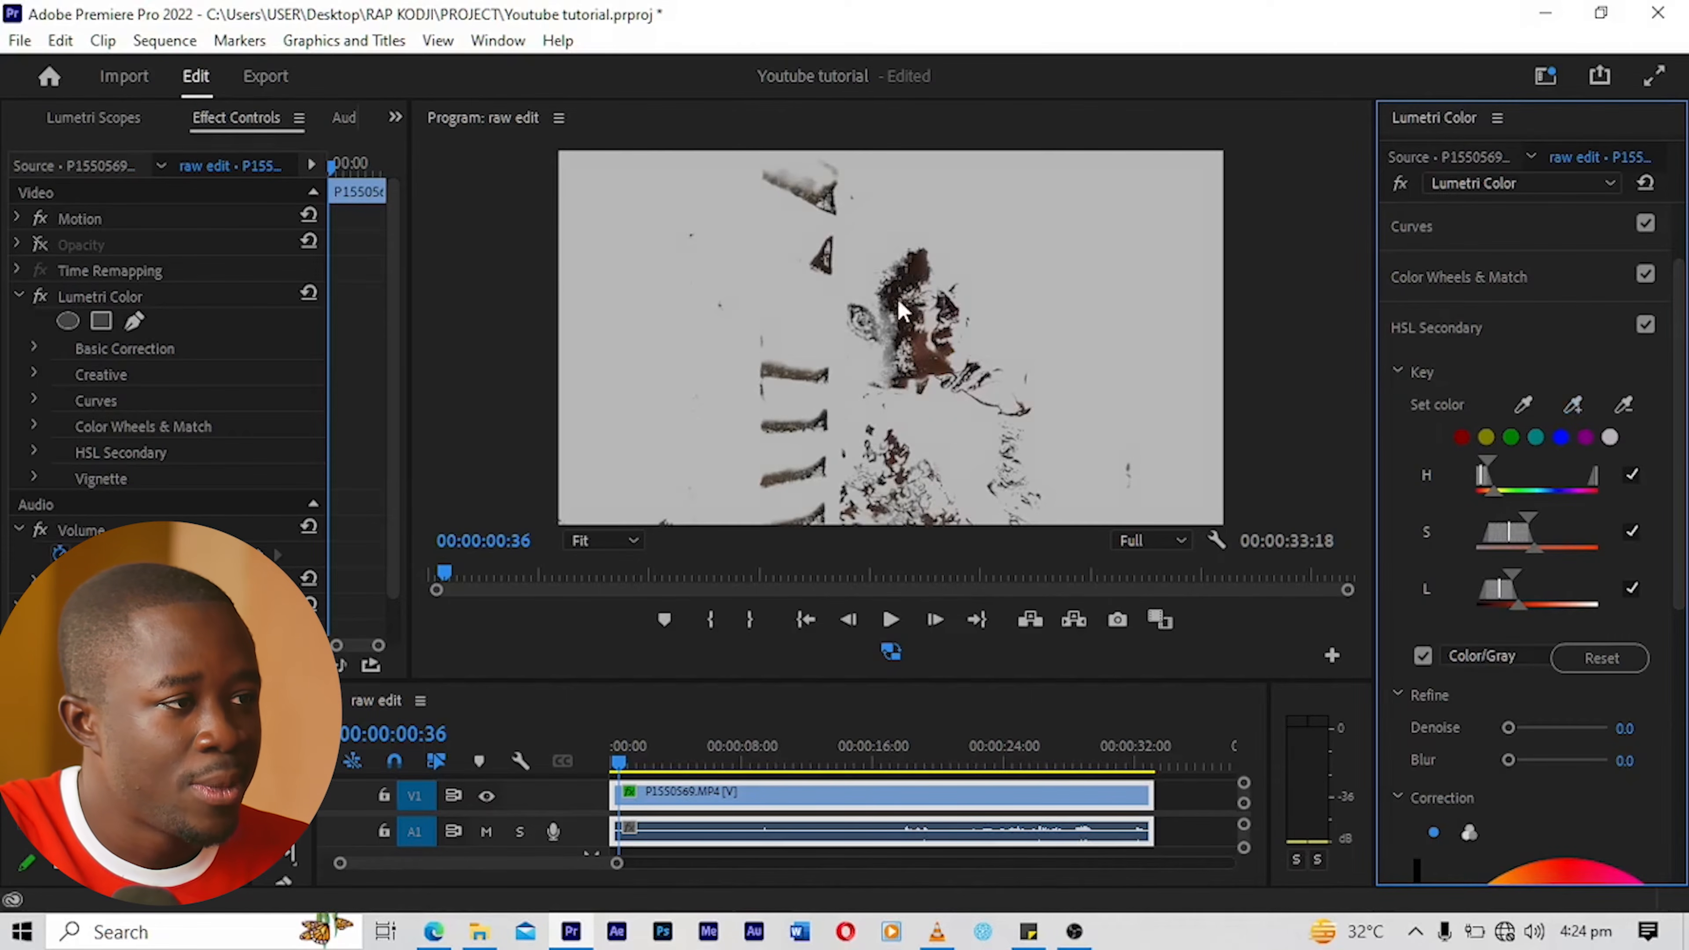
Step: Add several skin tones from the woman's cheek and face to the HSL Secondary key
click(1573, 403)
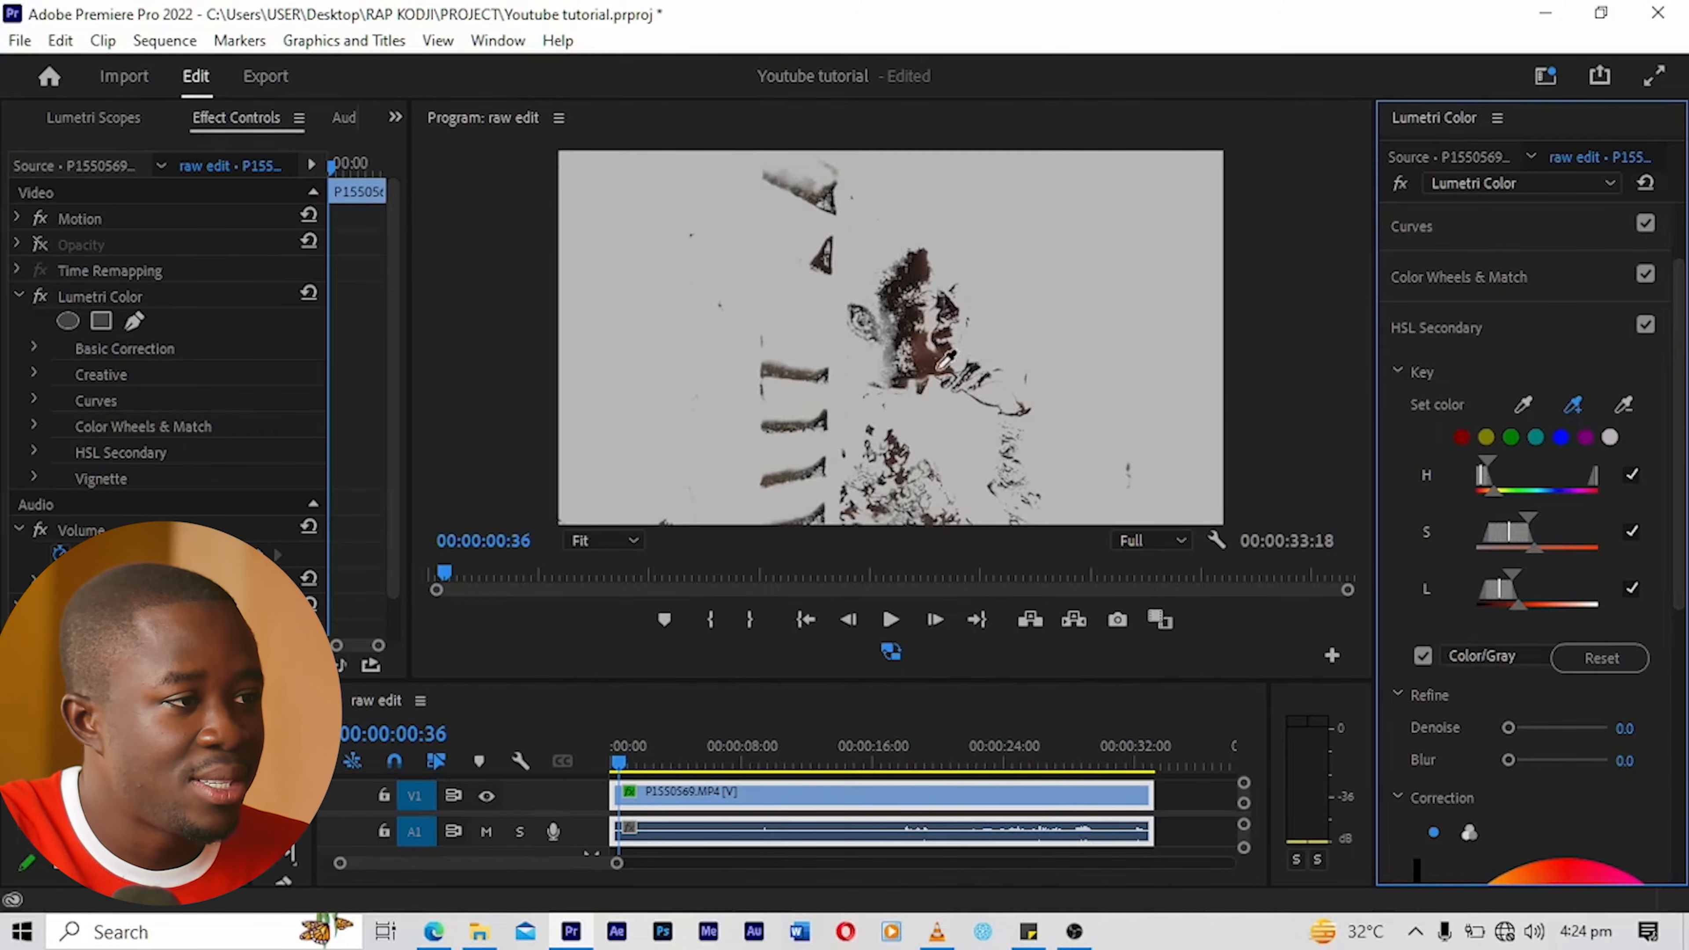
click(910, 336)
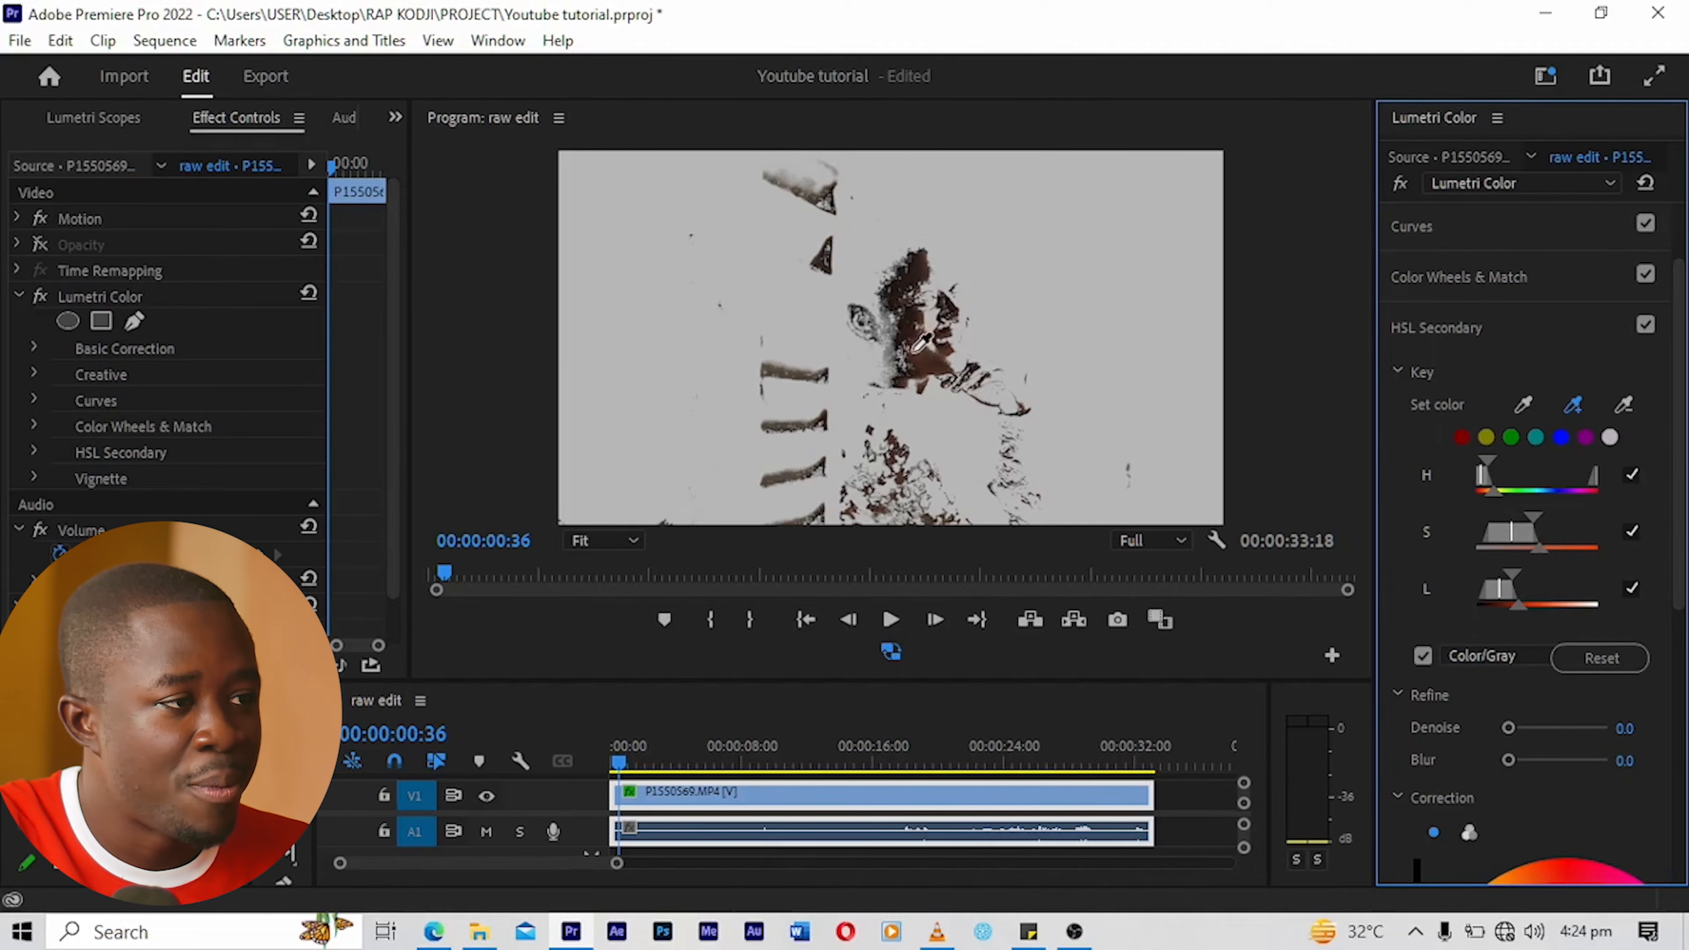
click(918, 342)
click(1573, 404)
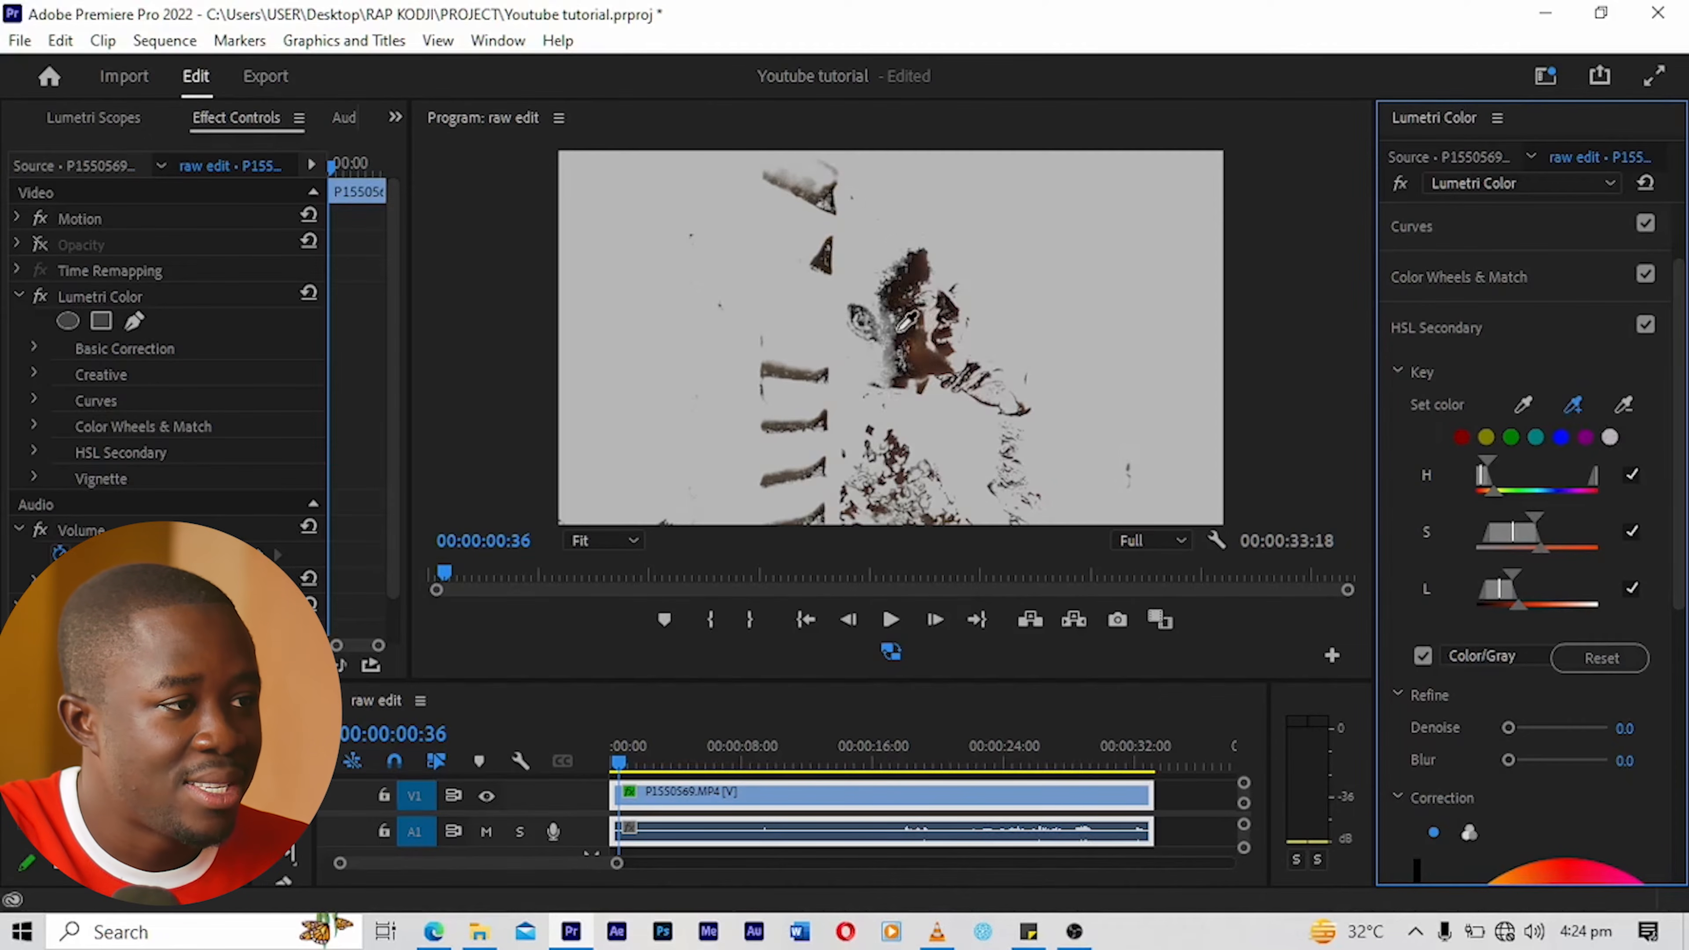
click(925, 322)
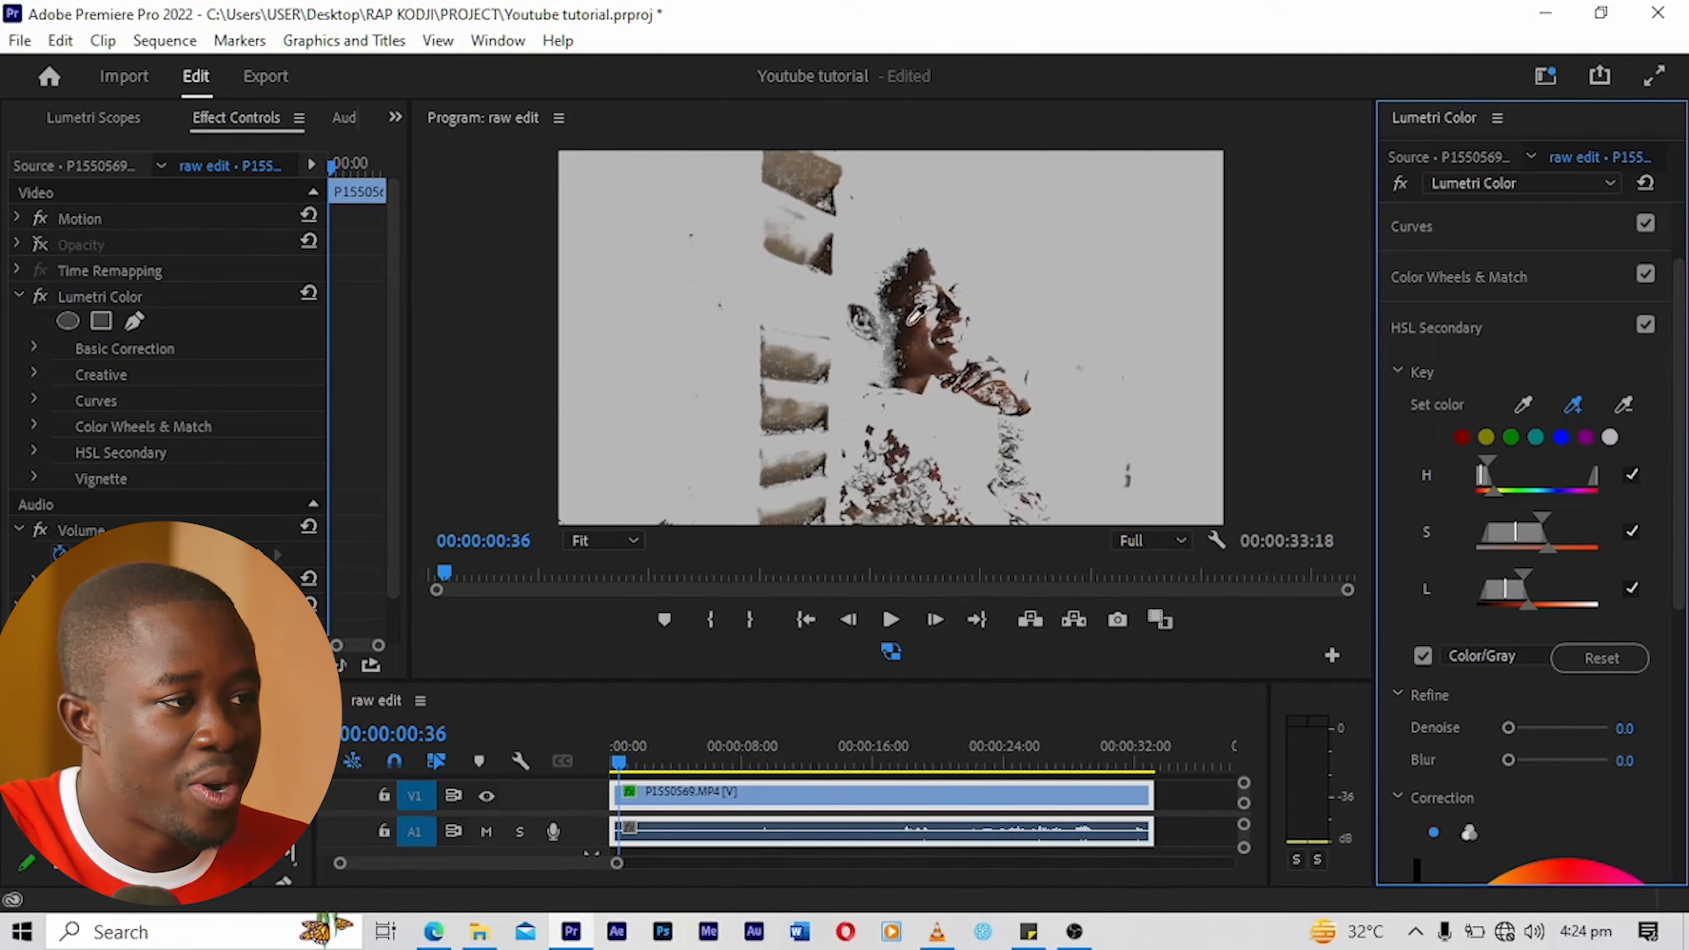
click(904, 322)
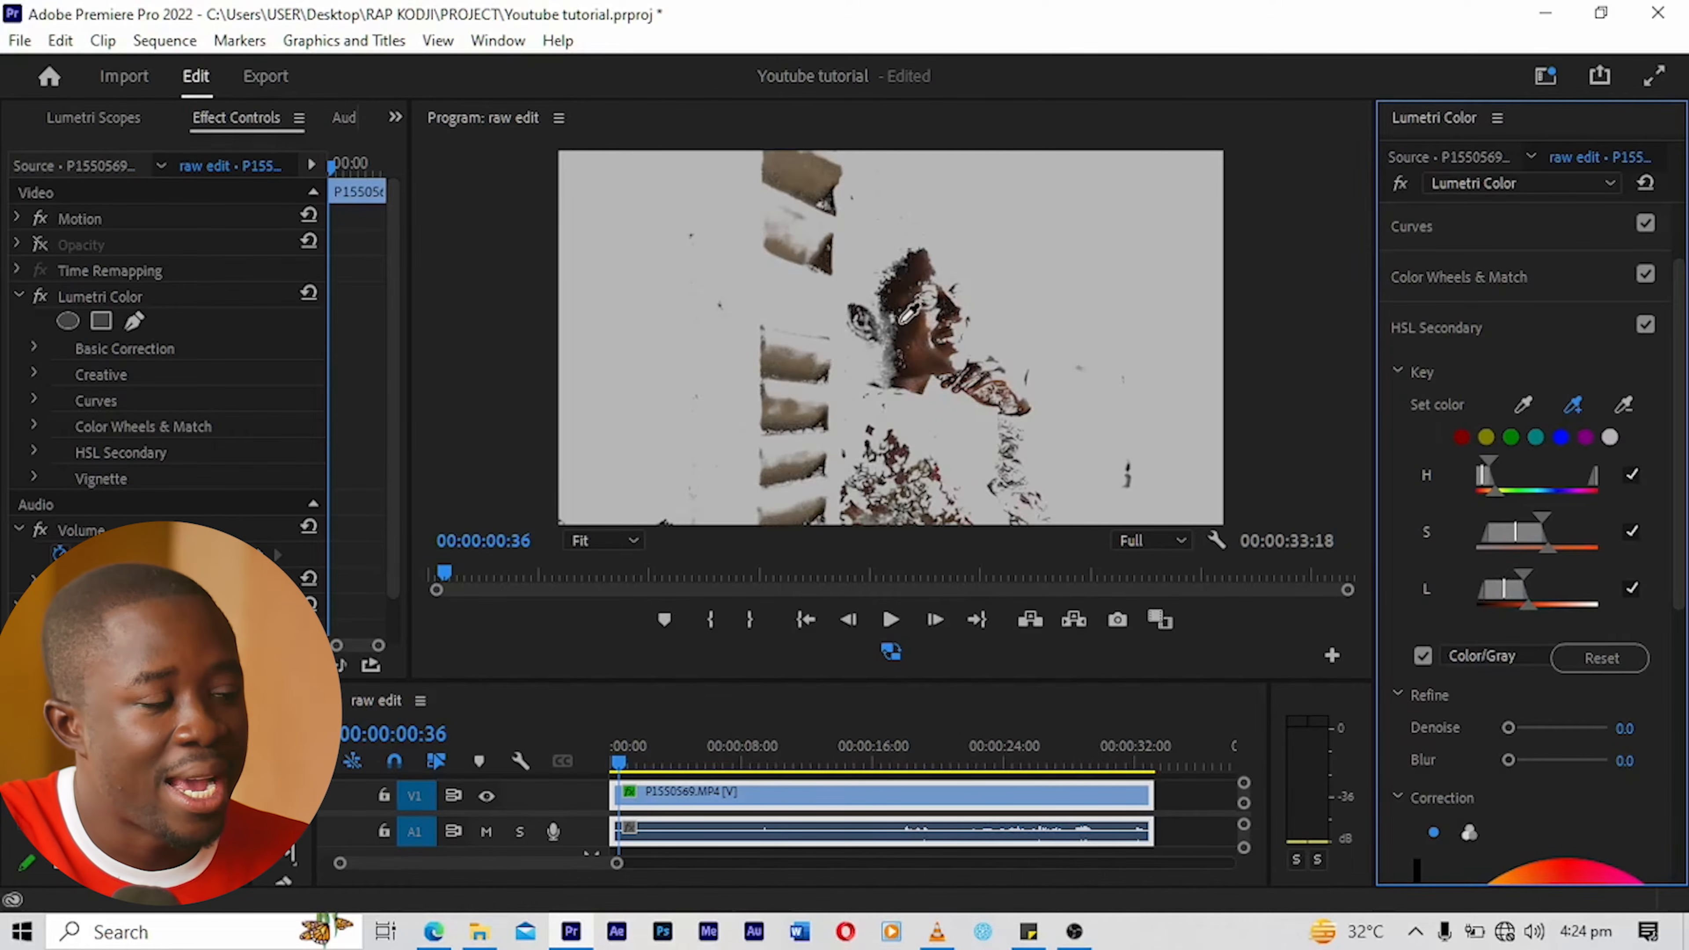
click(907, 334)
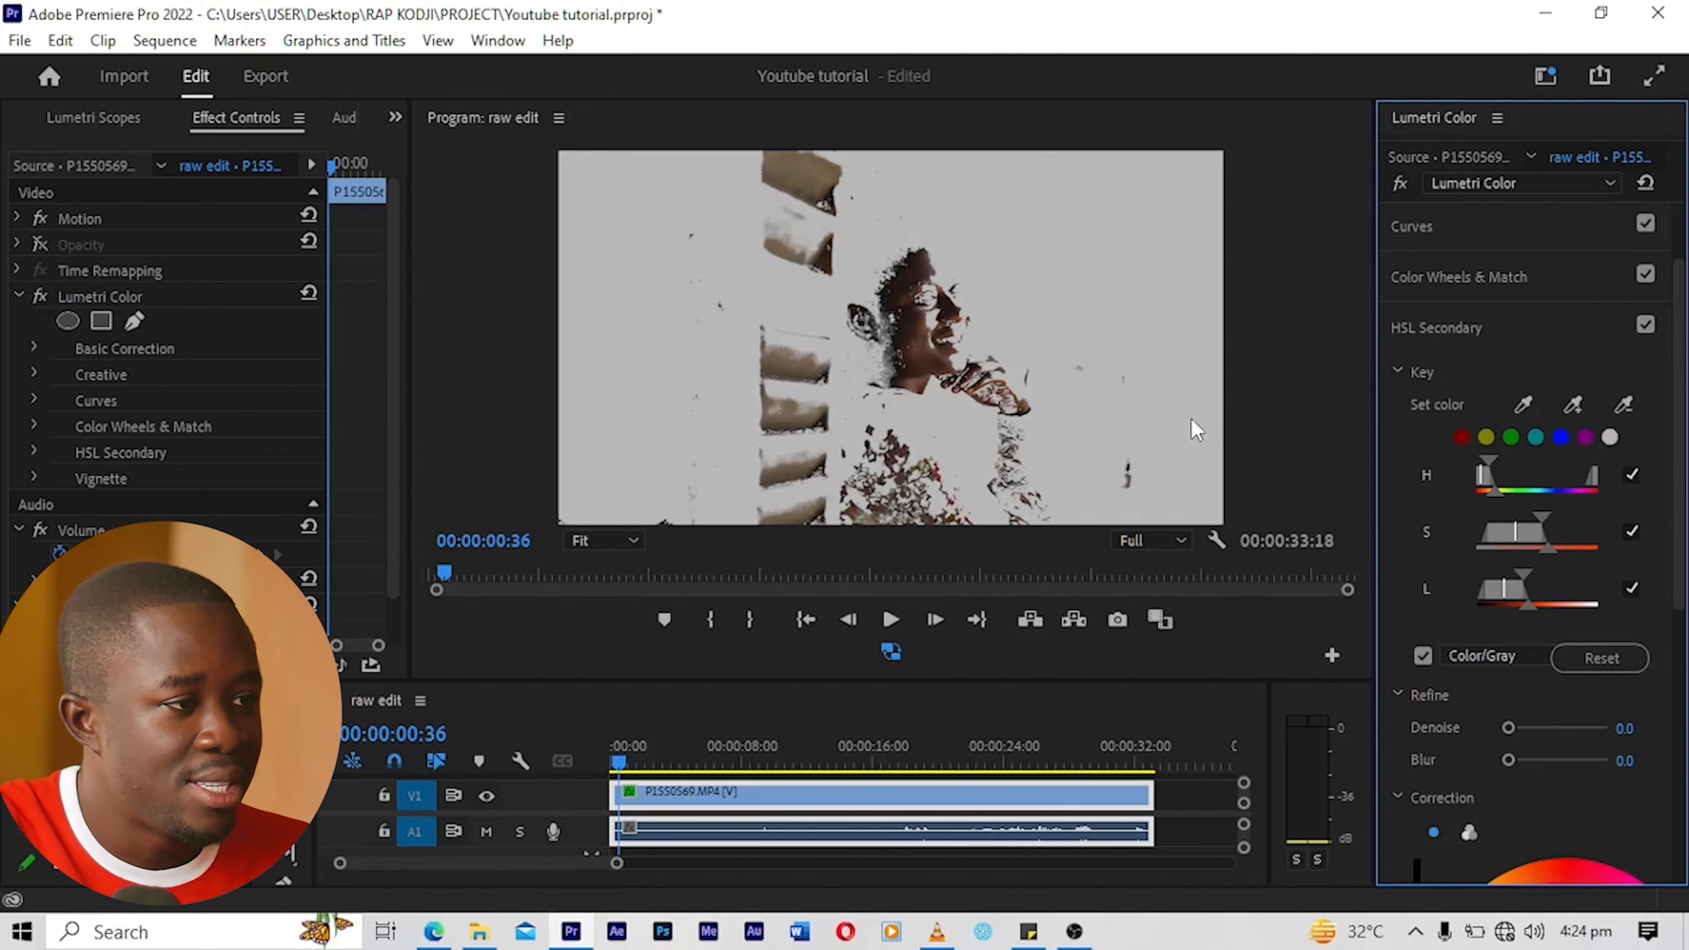
Step: Extend the HSL Secondary key with three skin samples from the woman's hand
click(1573, 404)
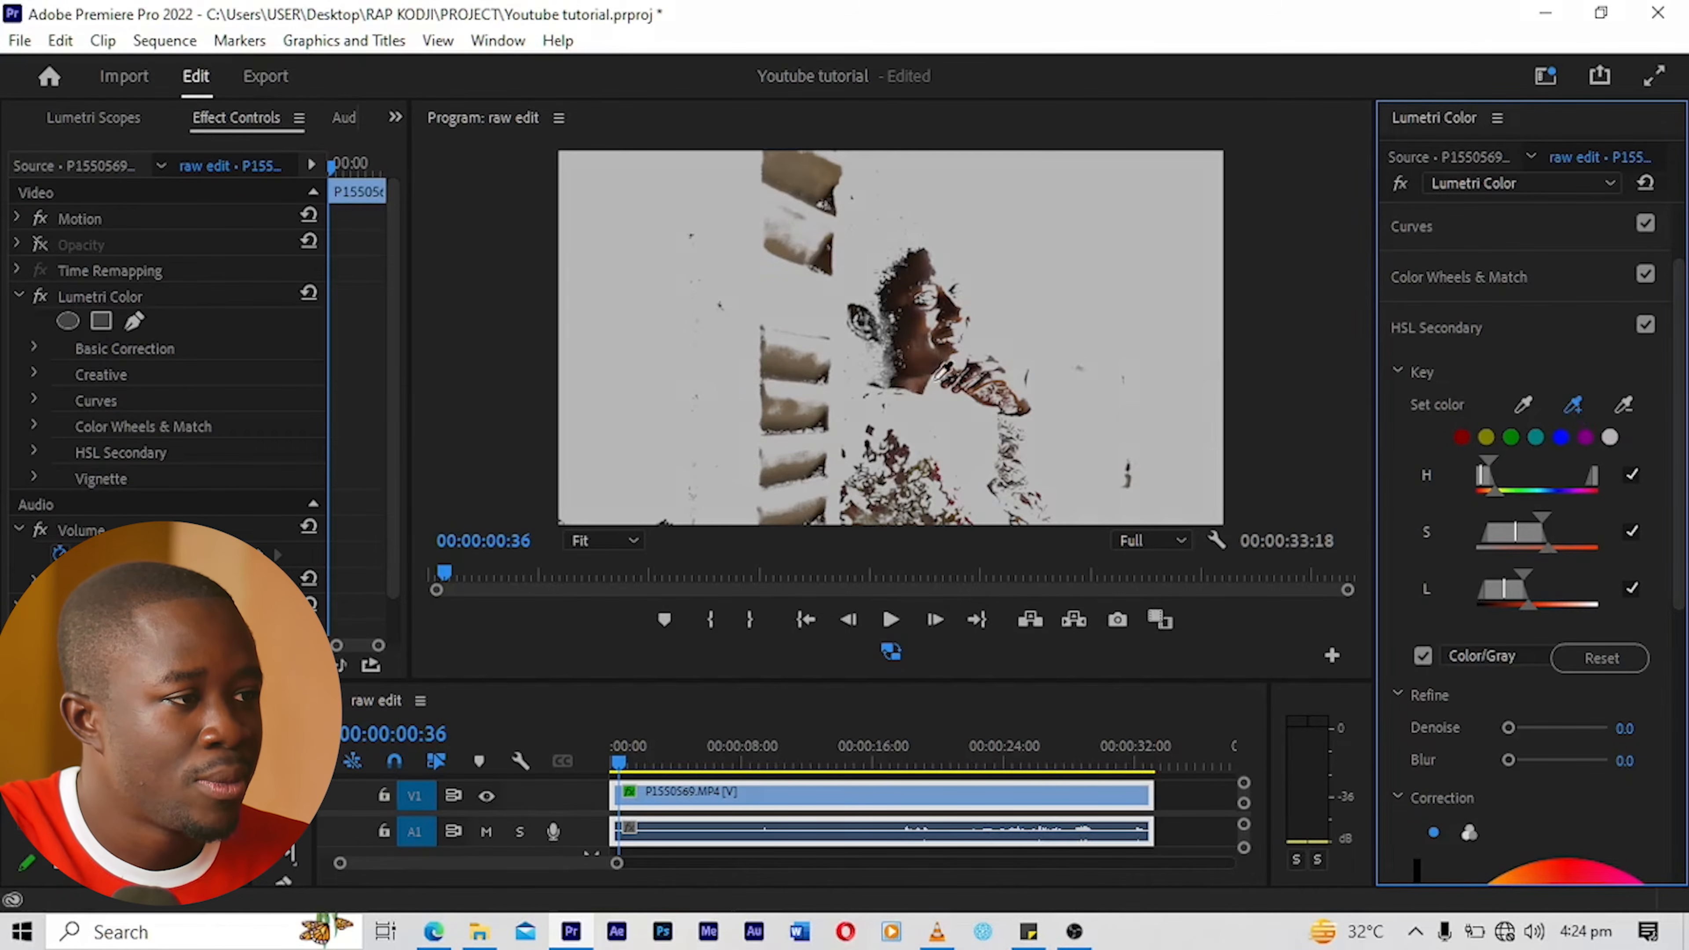
click(994, 376)
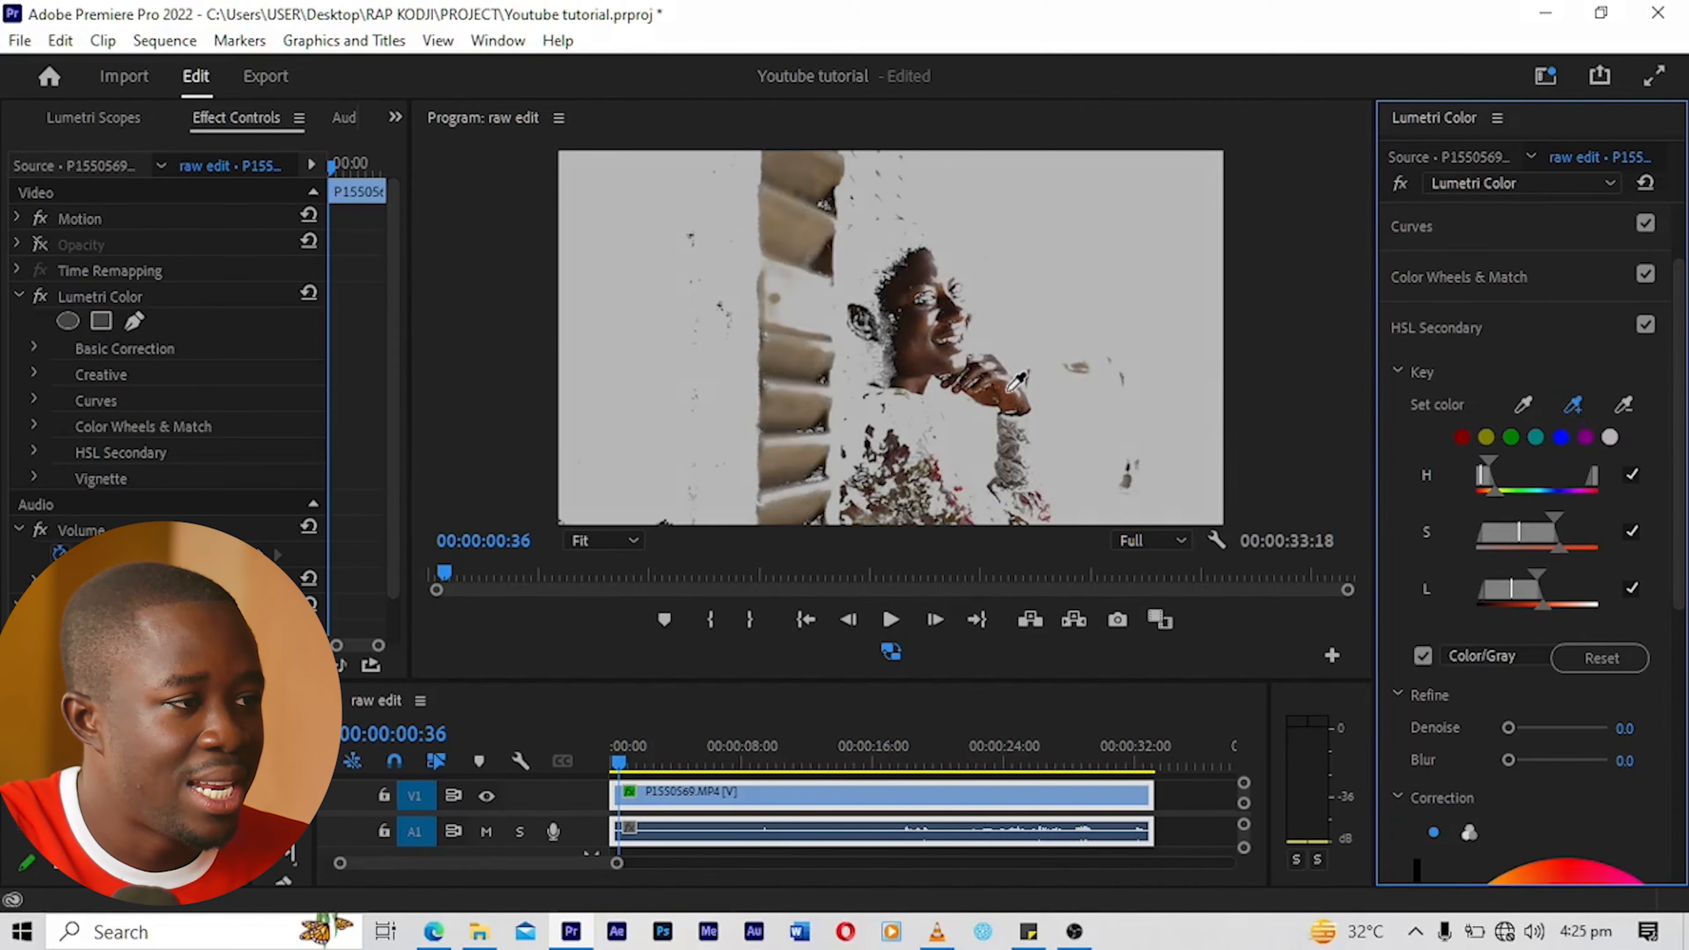
click(1573, 404)
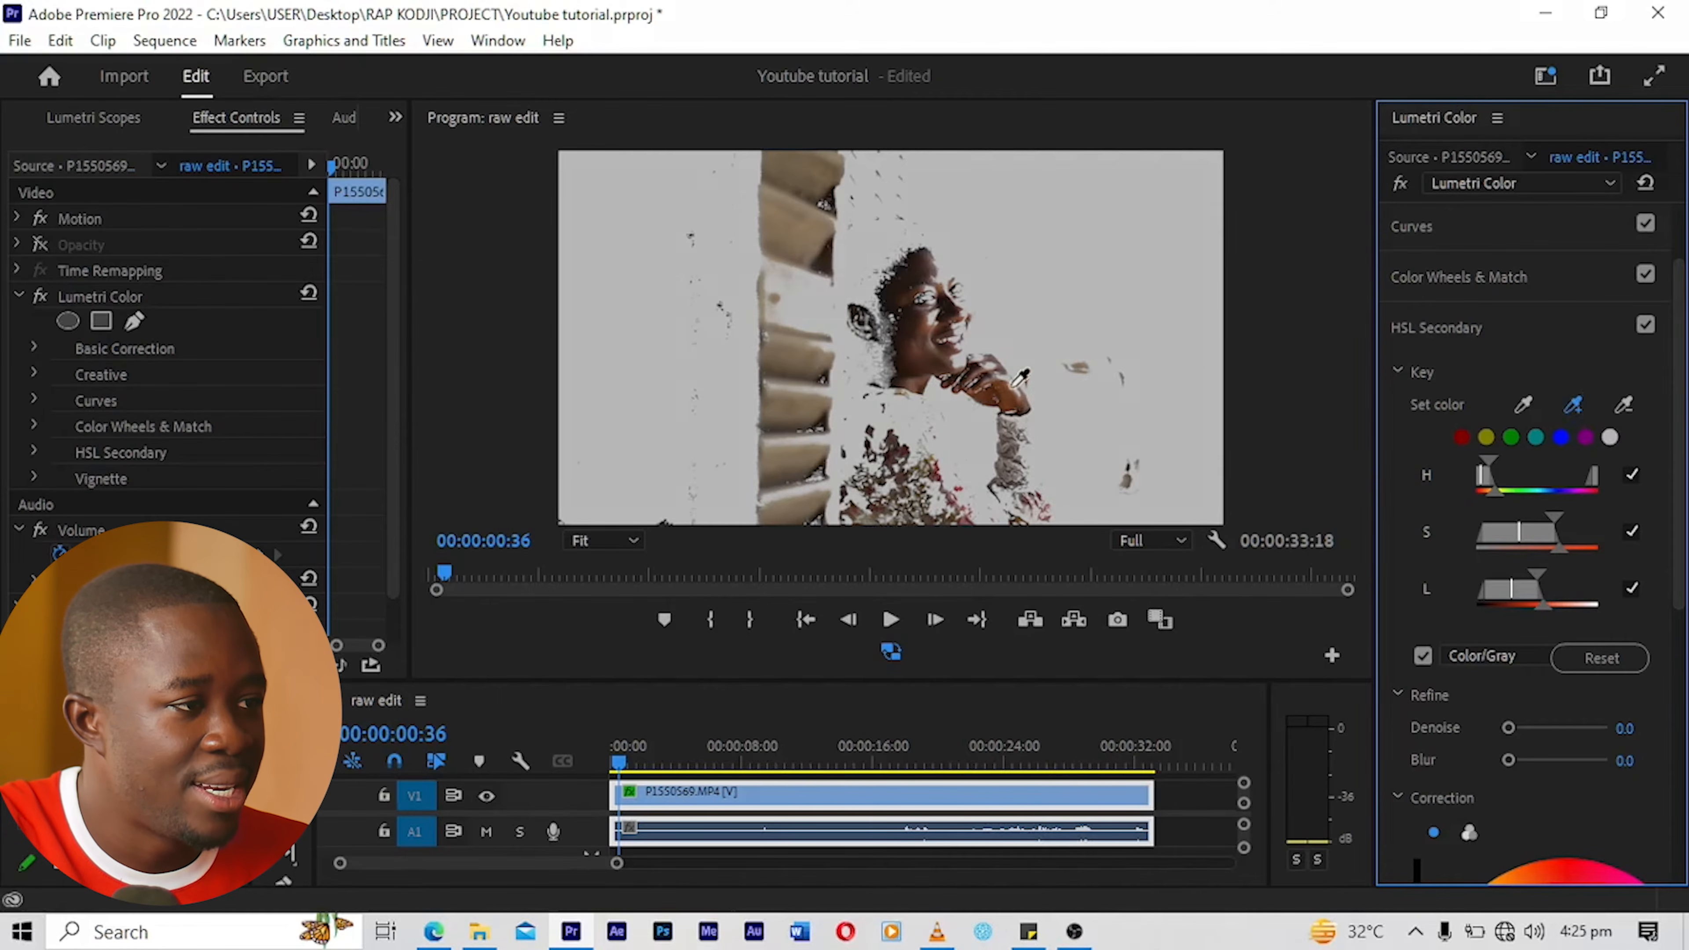
click(997, 373)
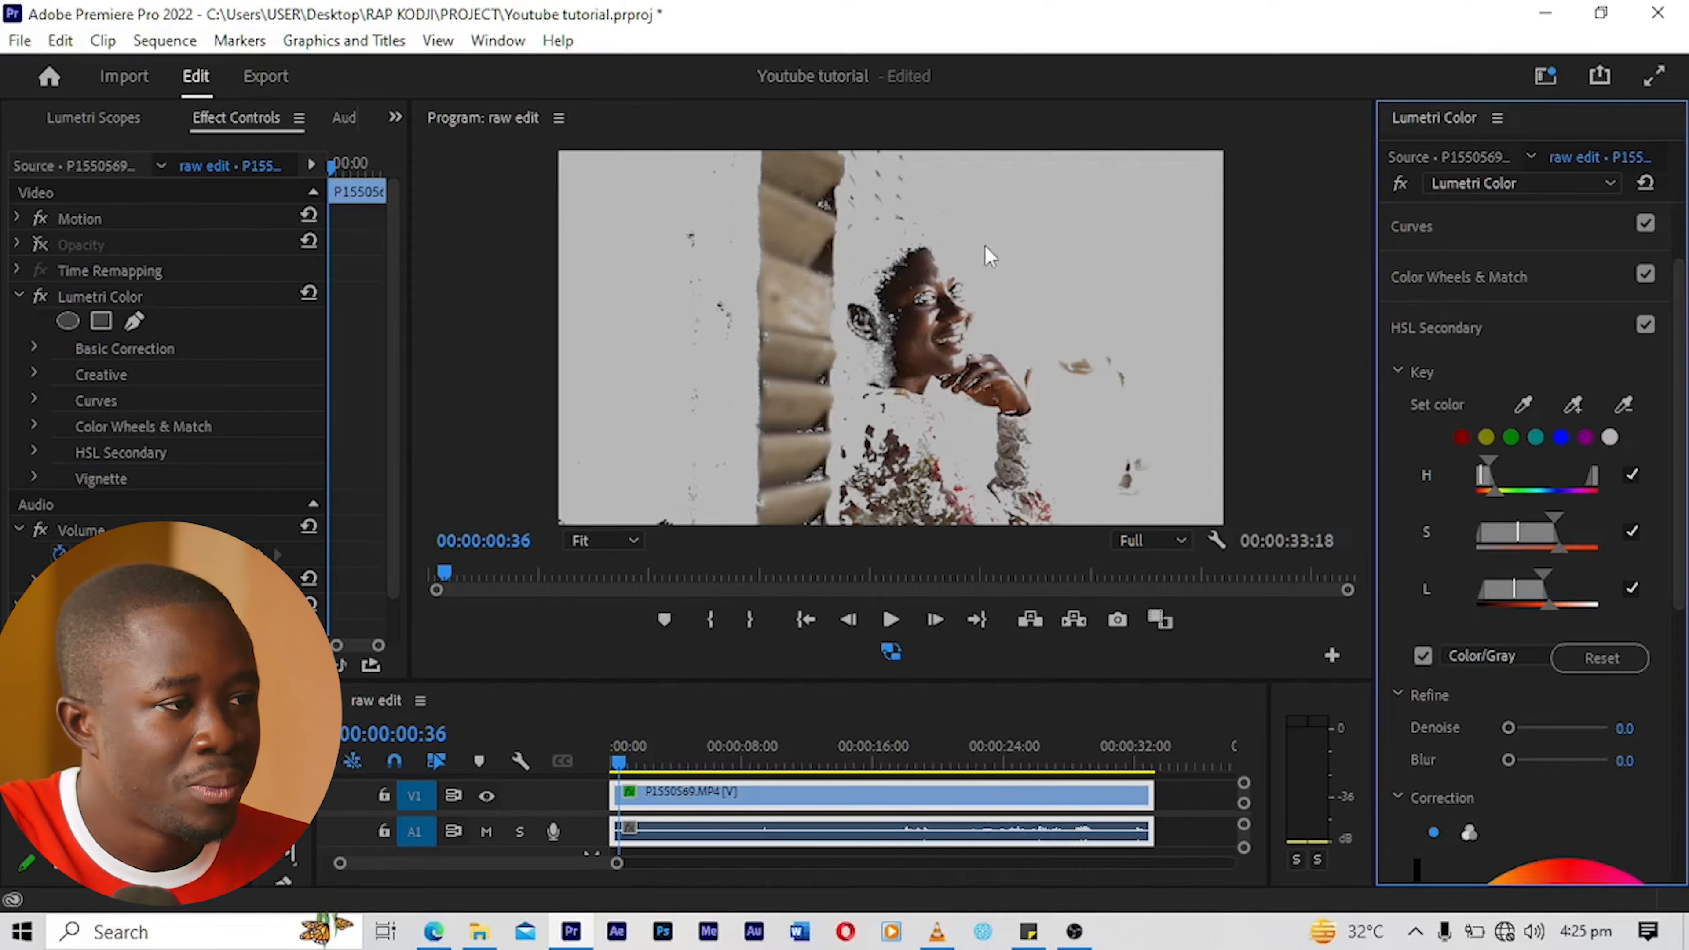
click(1573, 403)
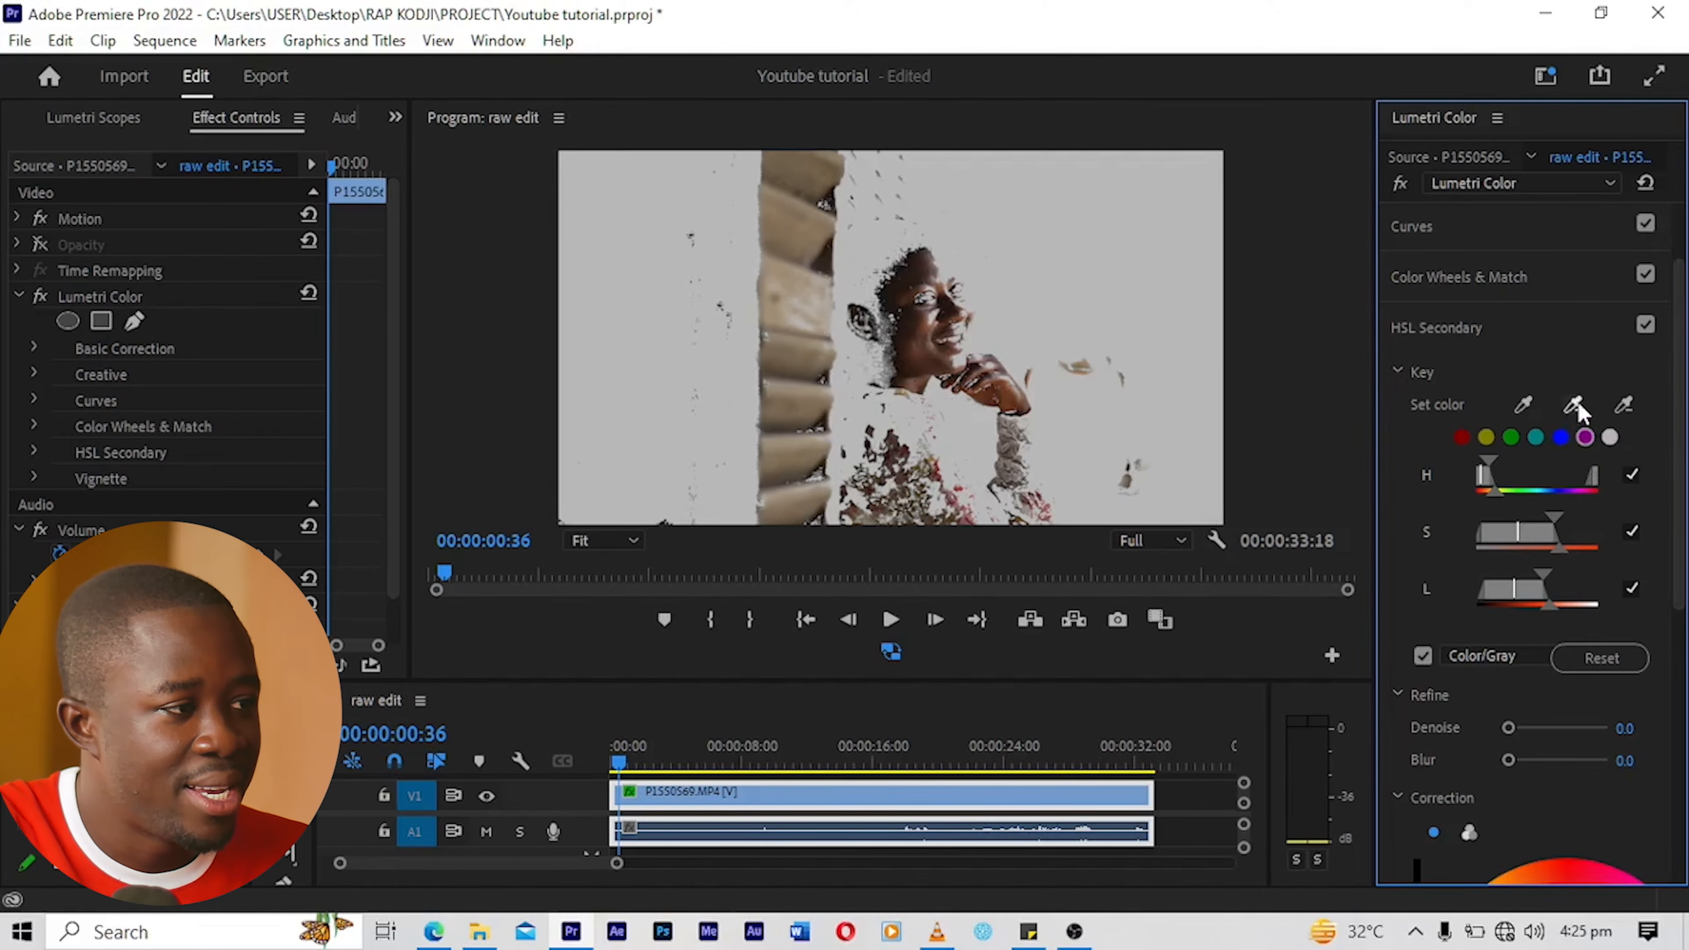
click(1009, 384)
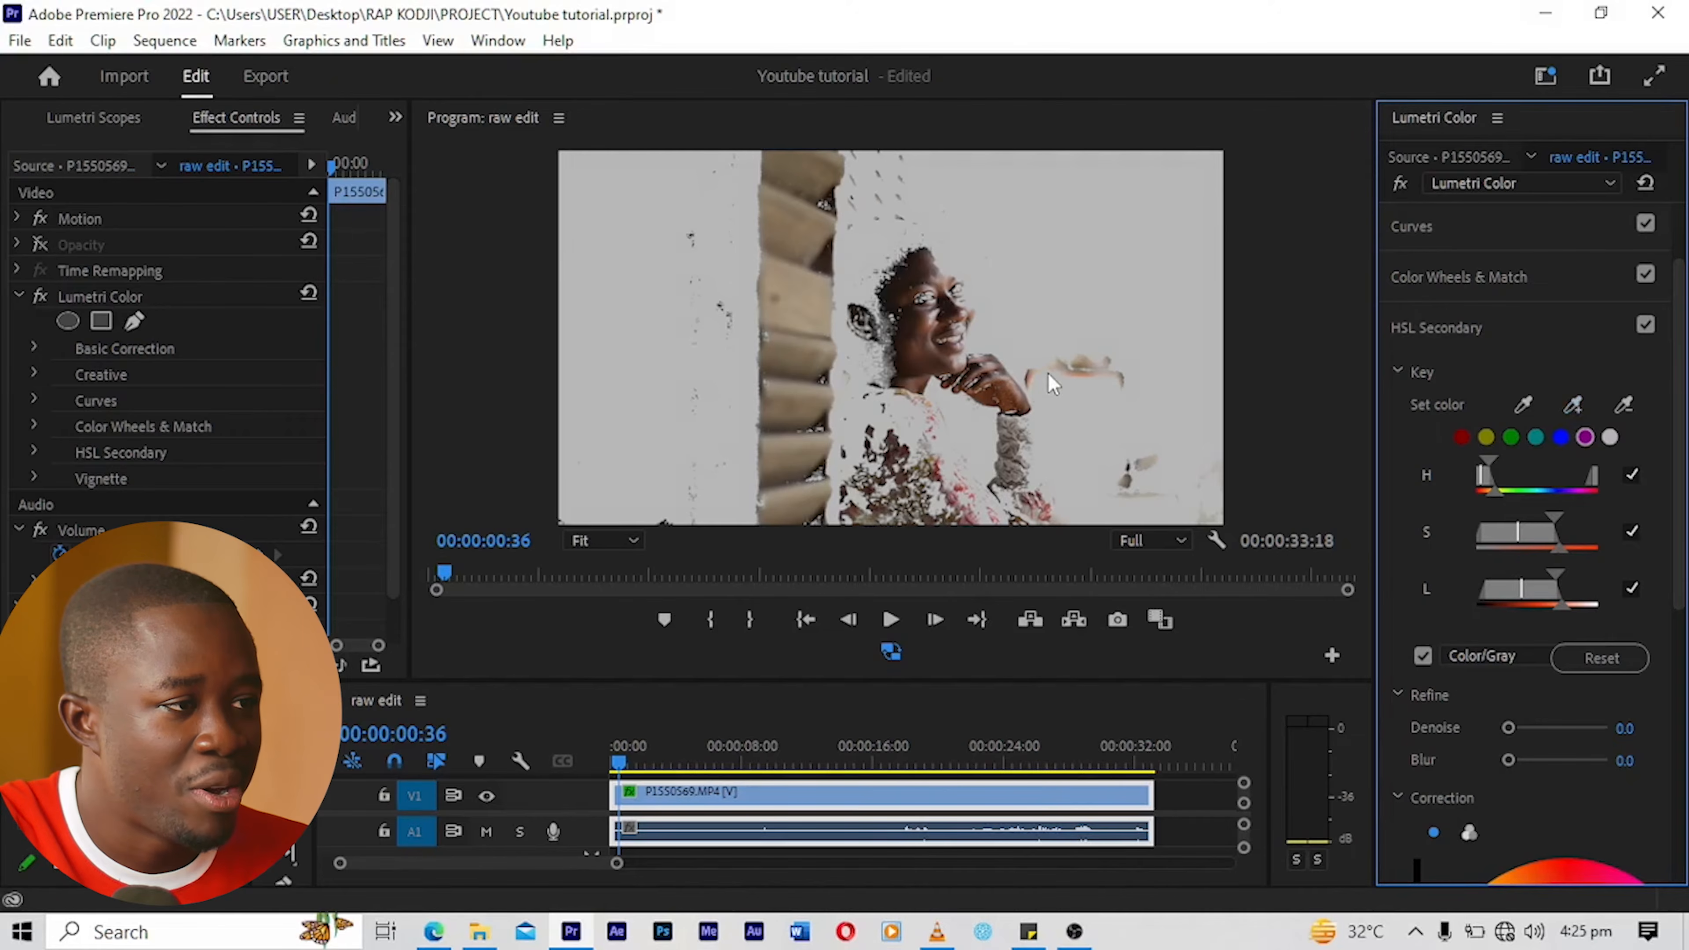
Step: Add one more skin sample from the woman's face and one from her hand to the key
click(1576, 406)
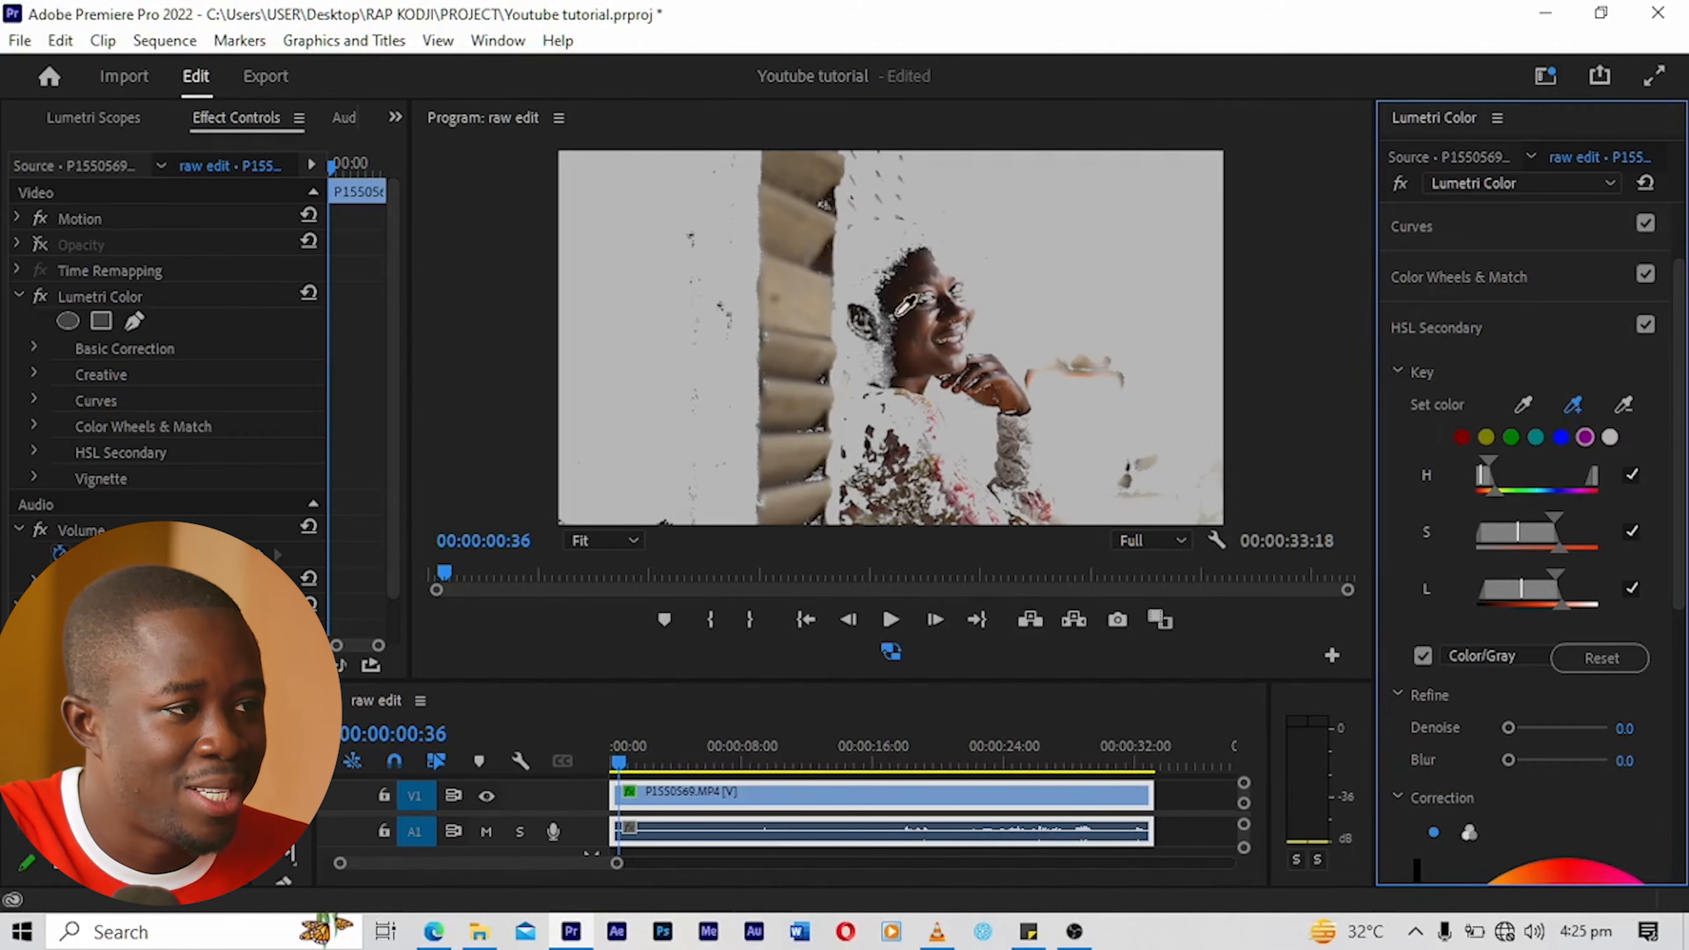
click(894, 317)
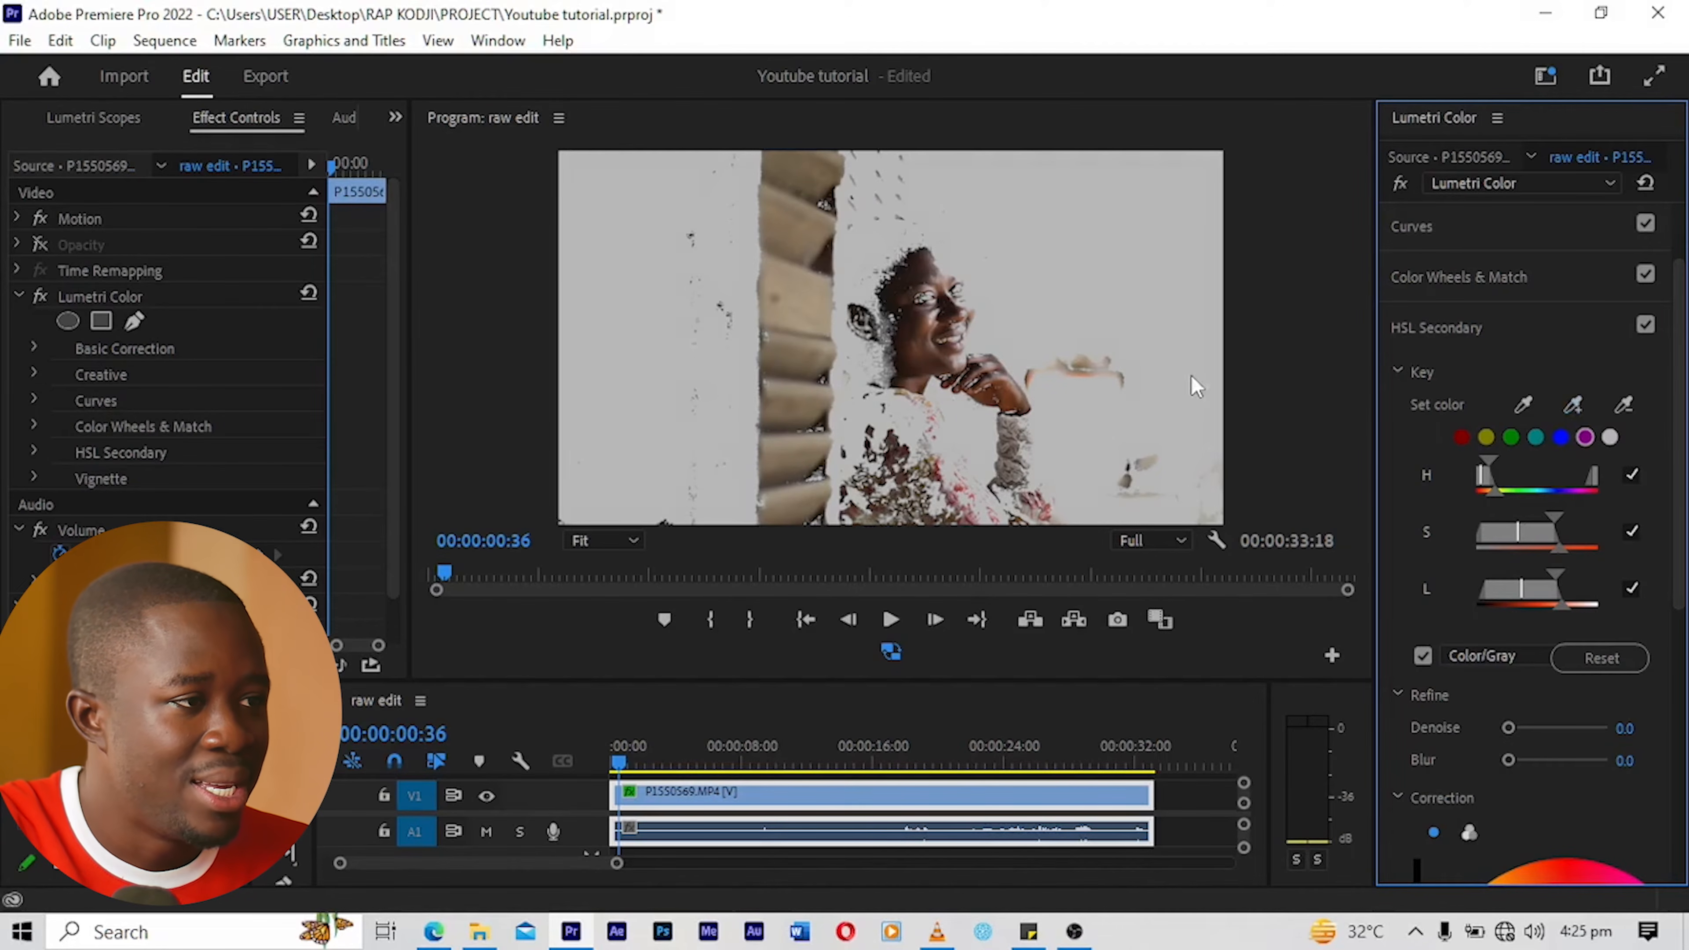
click(1571, 403)
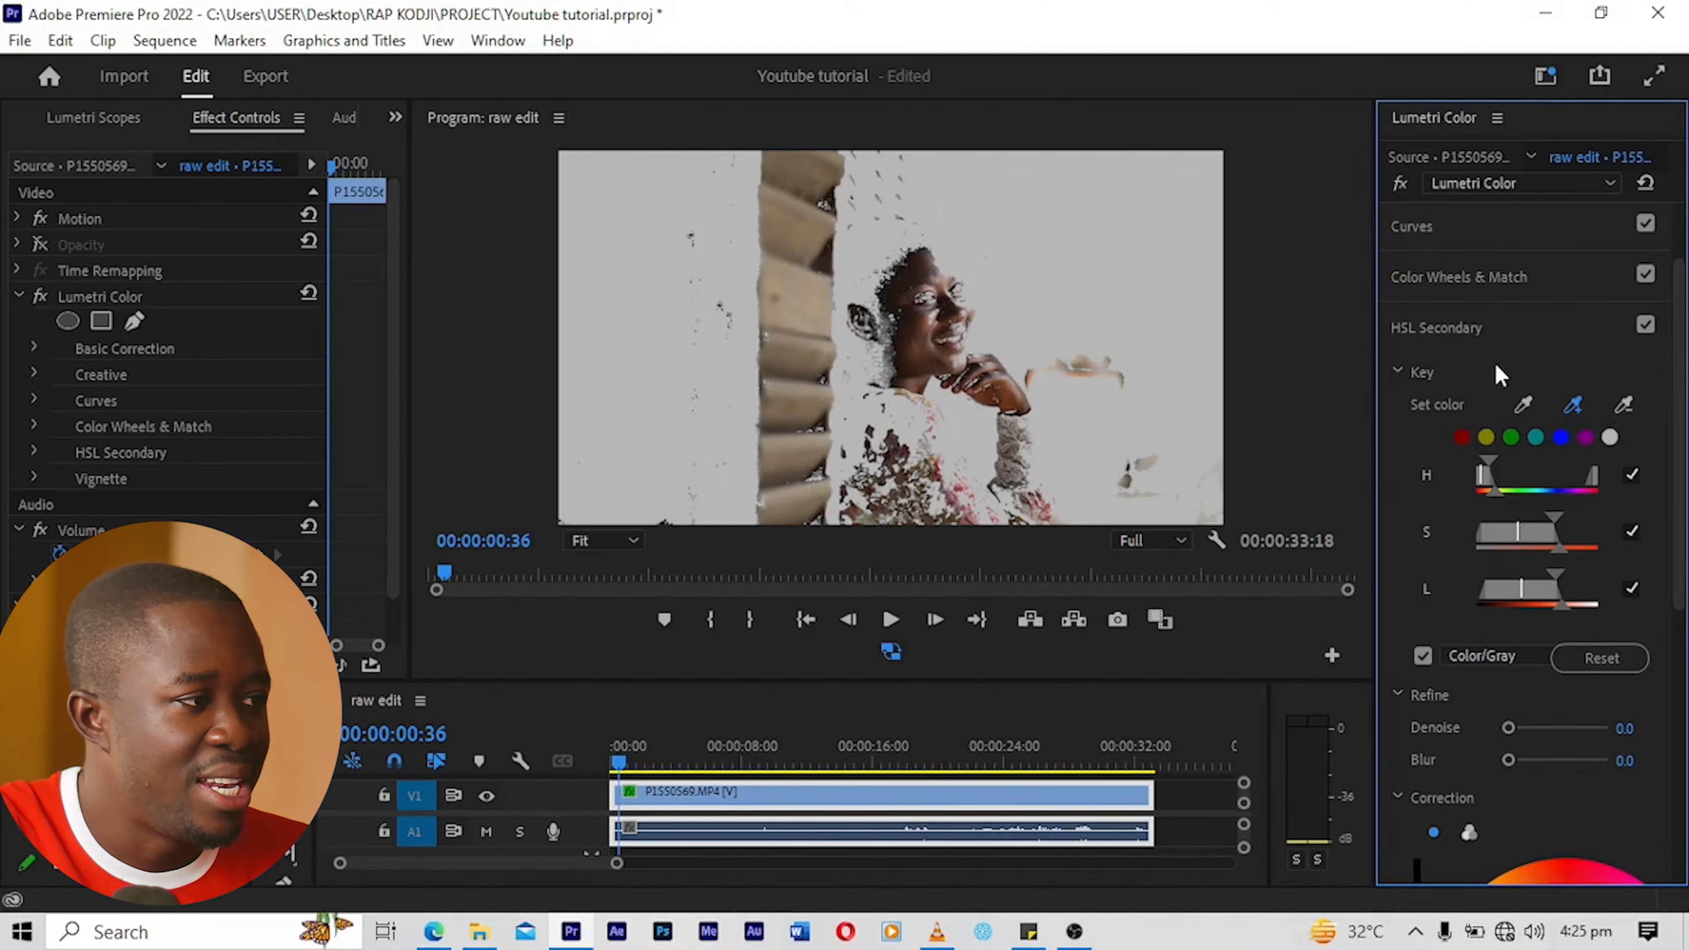
click(1007, 399)
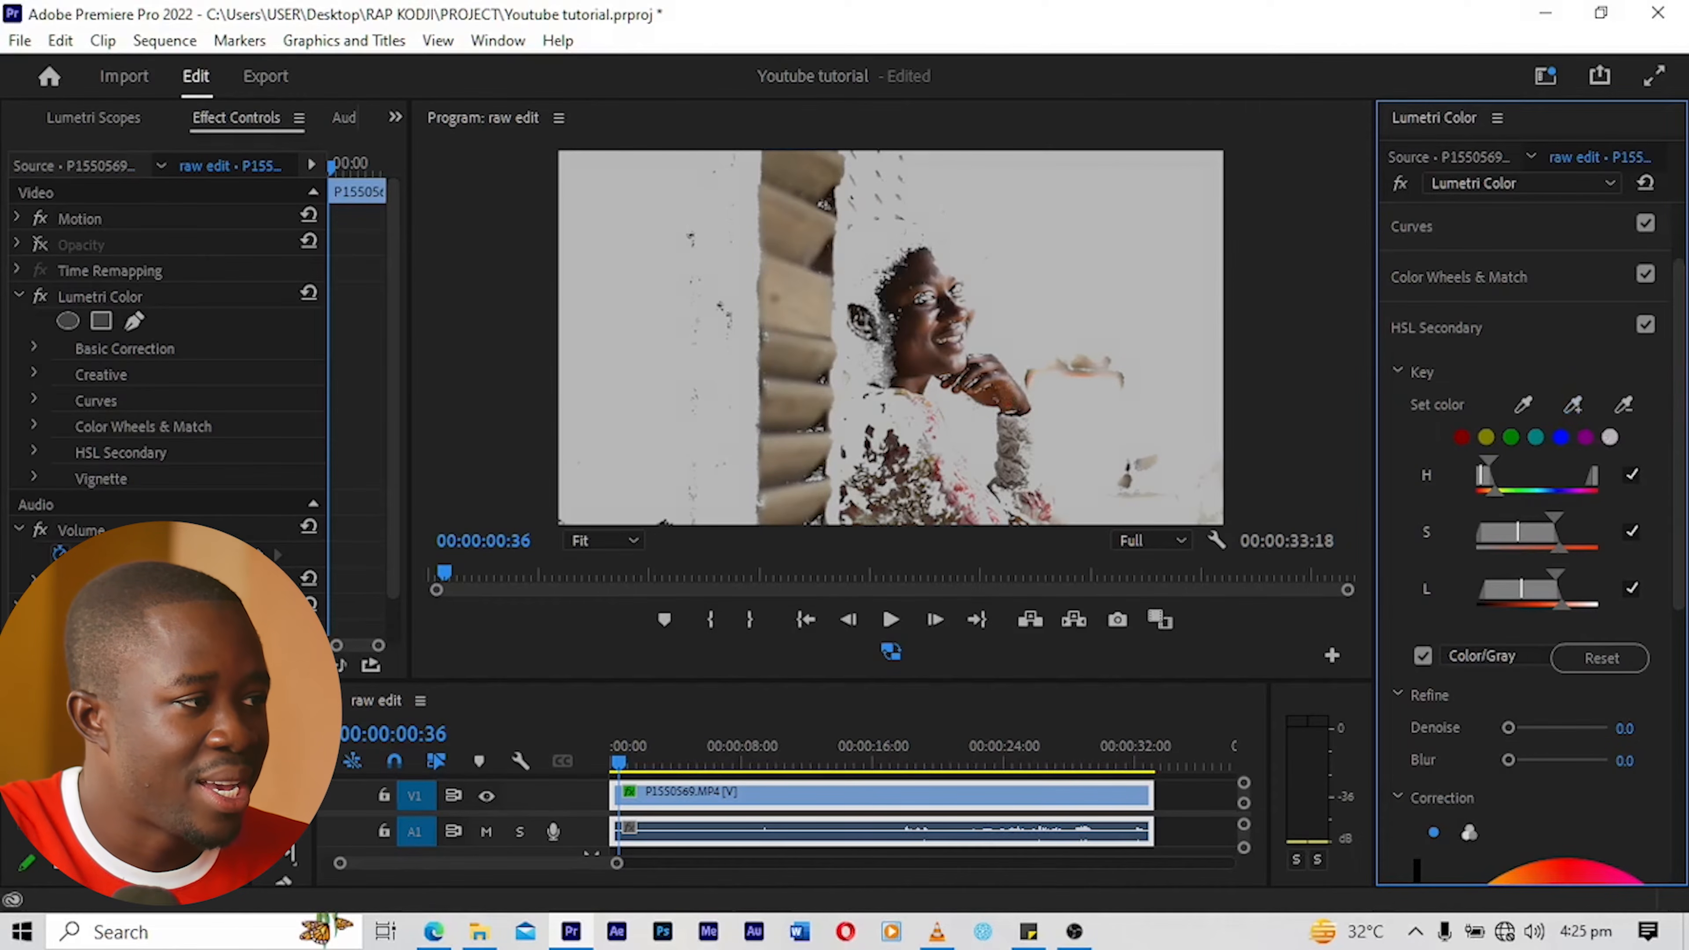
Step: Invert the Color/Gray mask of the skin key and refine it with Denoise 30.2 and Blur 4.0
scroll(1682, 452, down, 1)
scroll(1682, 451, down, 1)
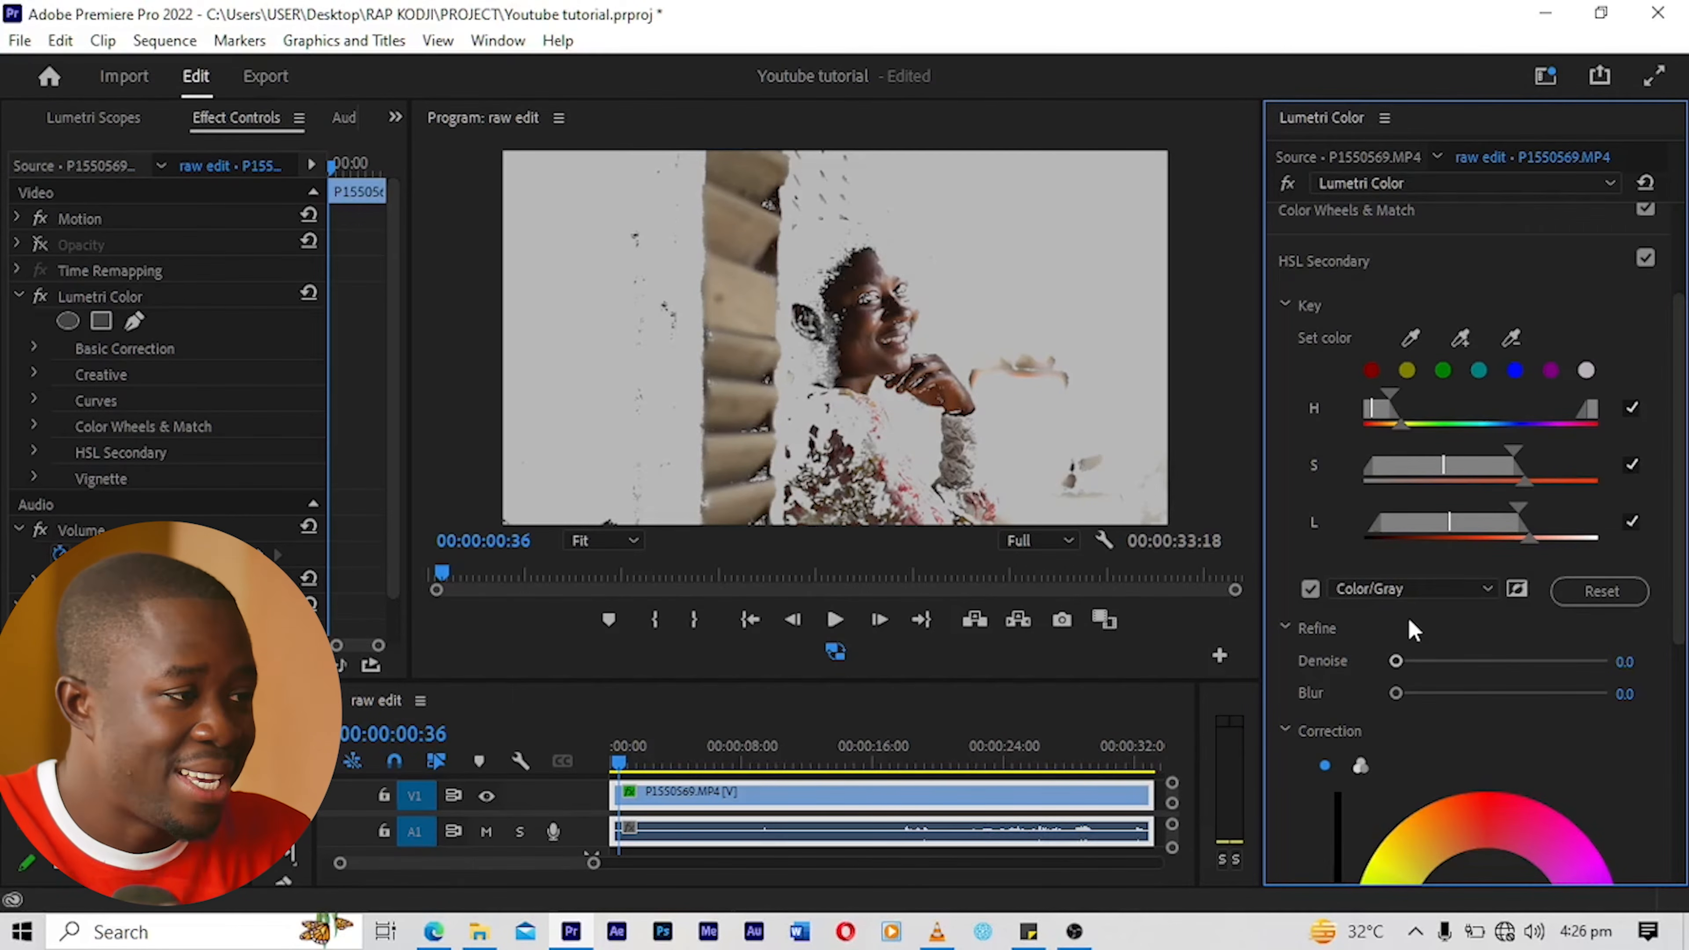
click(1517, 590)
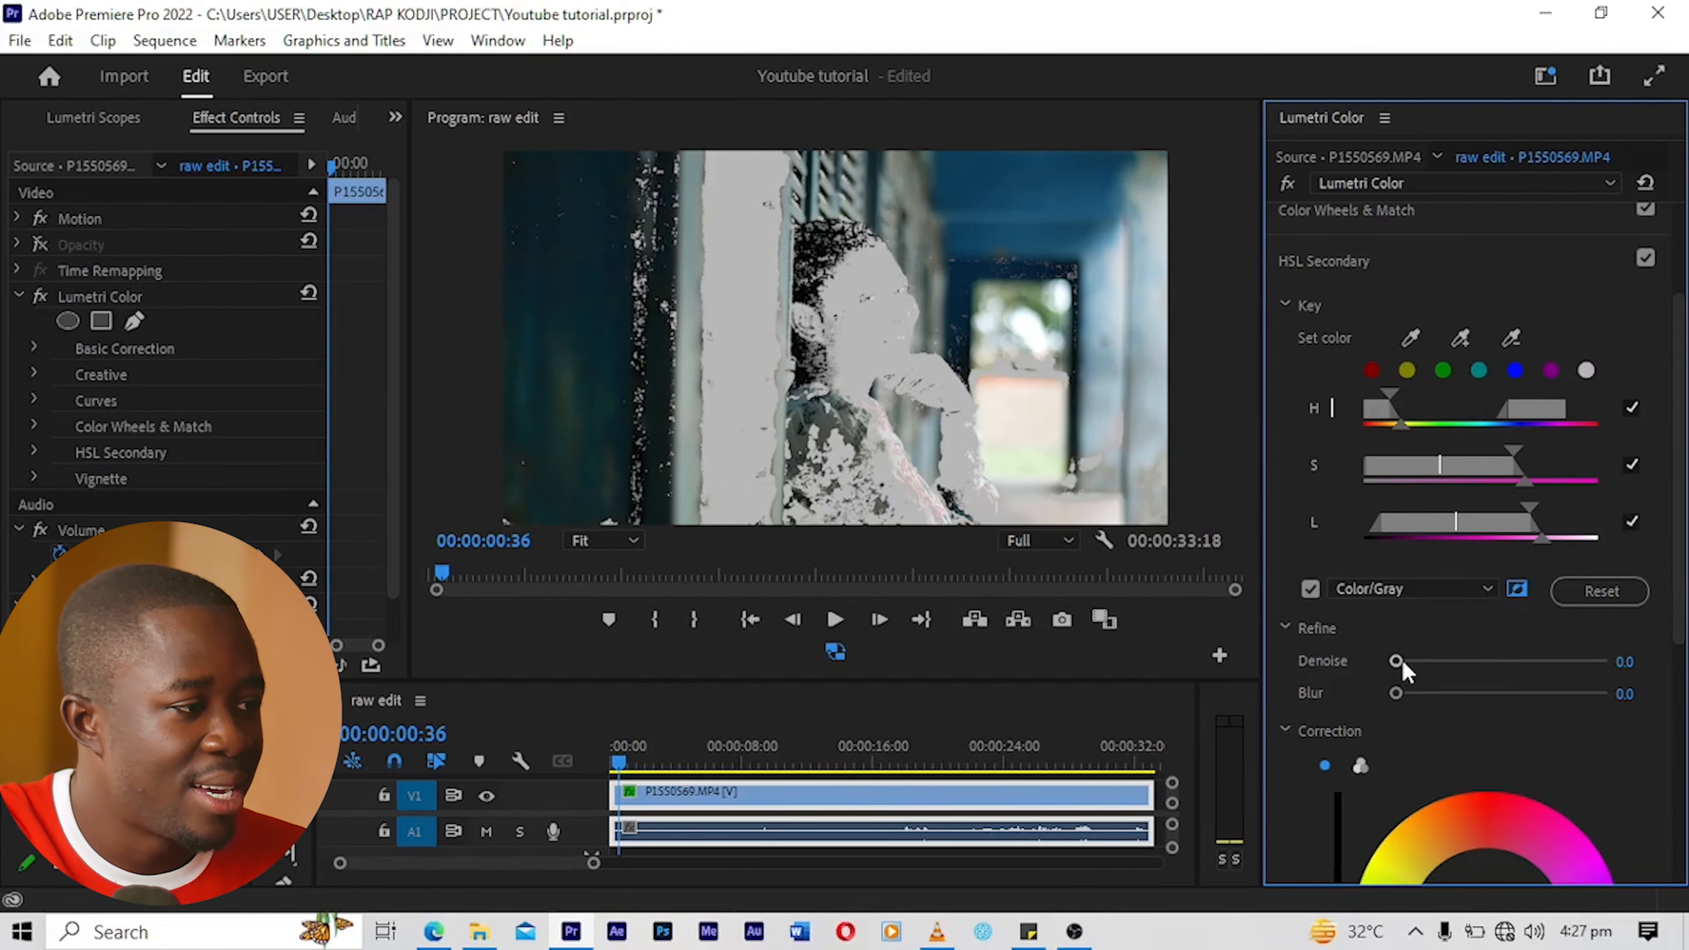
drag(1400, 661, 1460, 661)
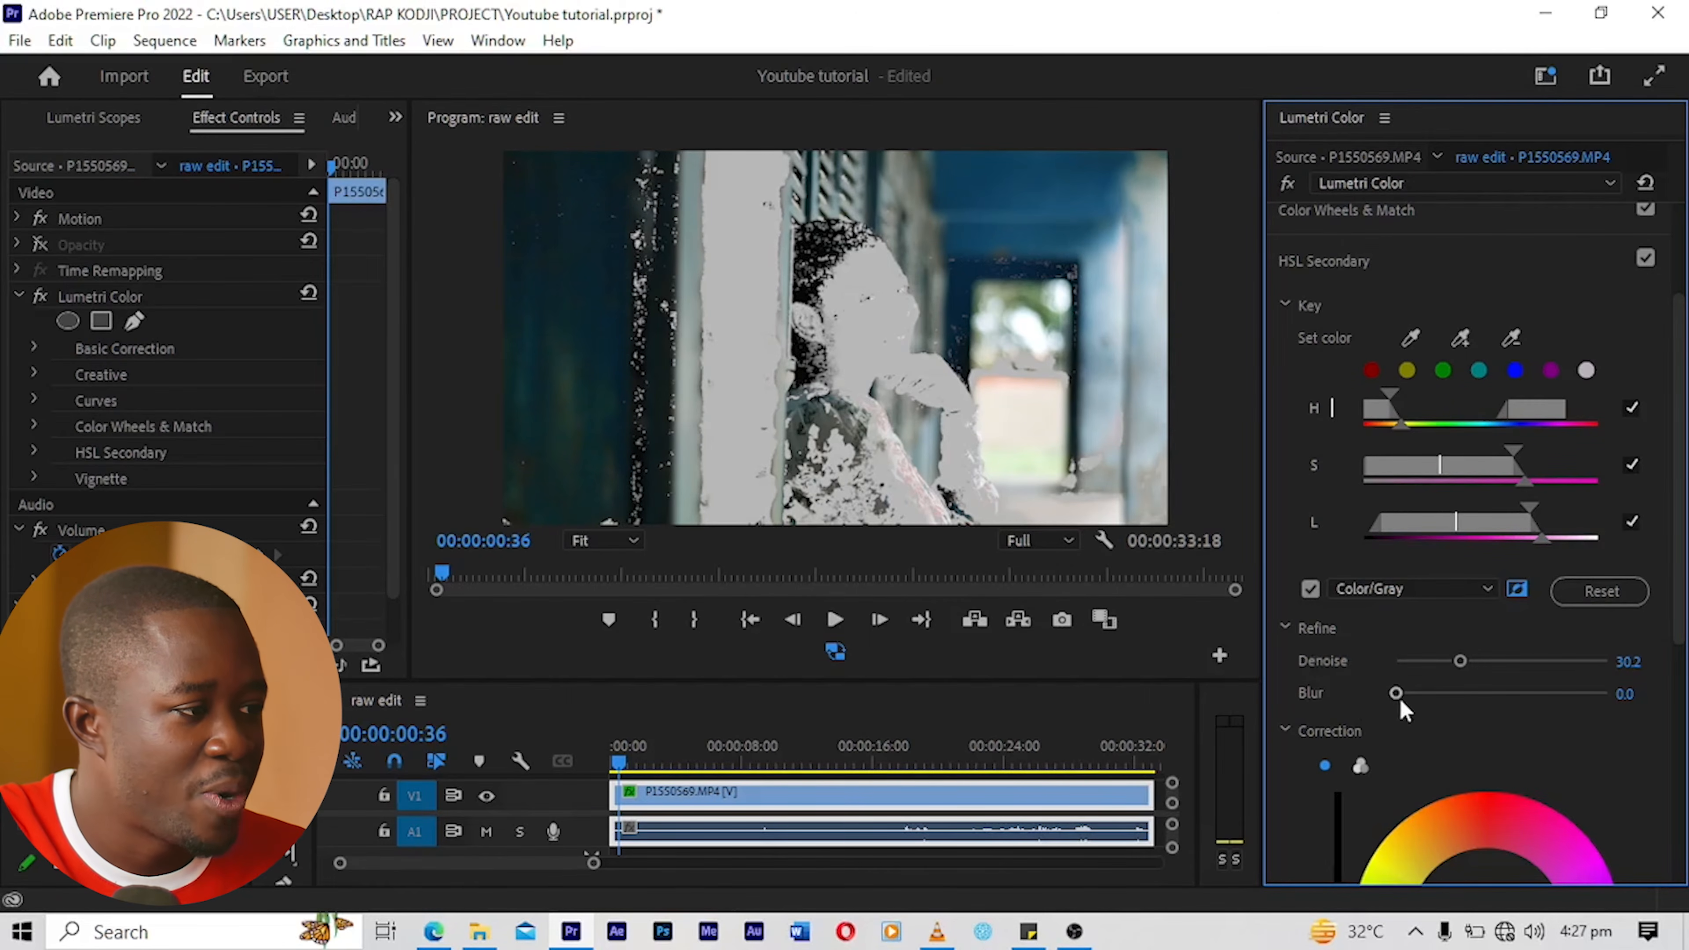
drag(1399, 694, 1424, 697)
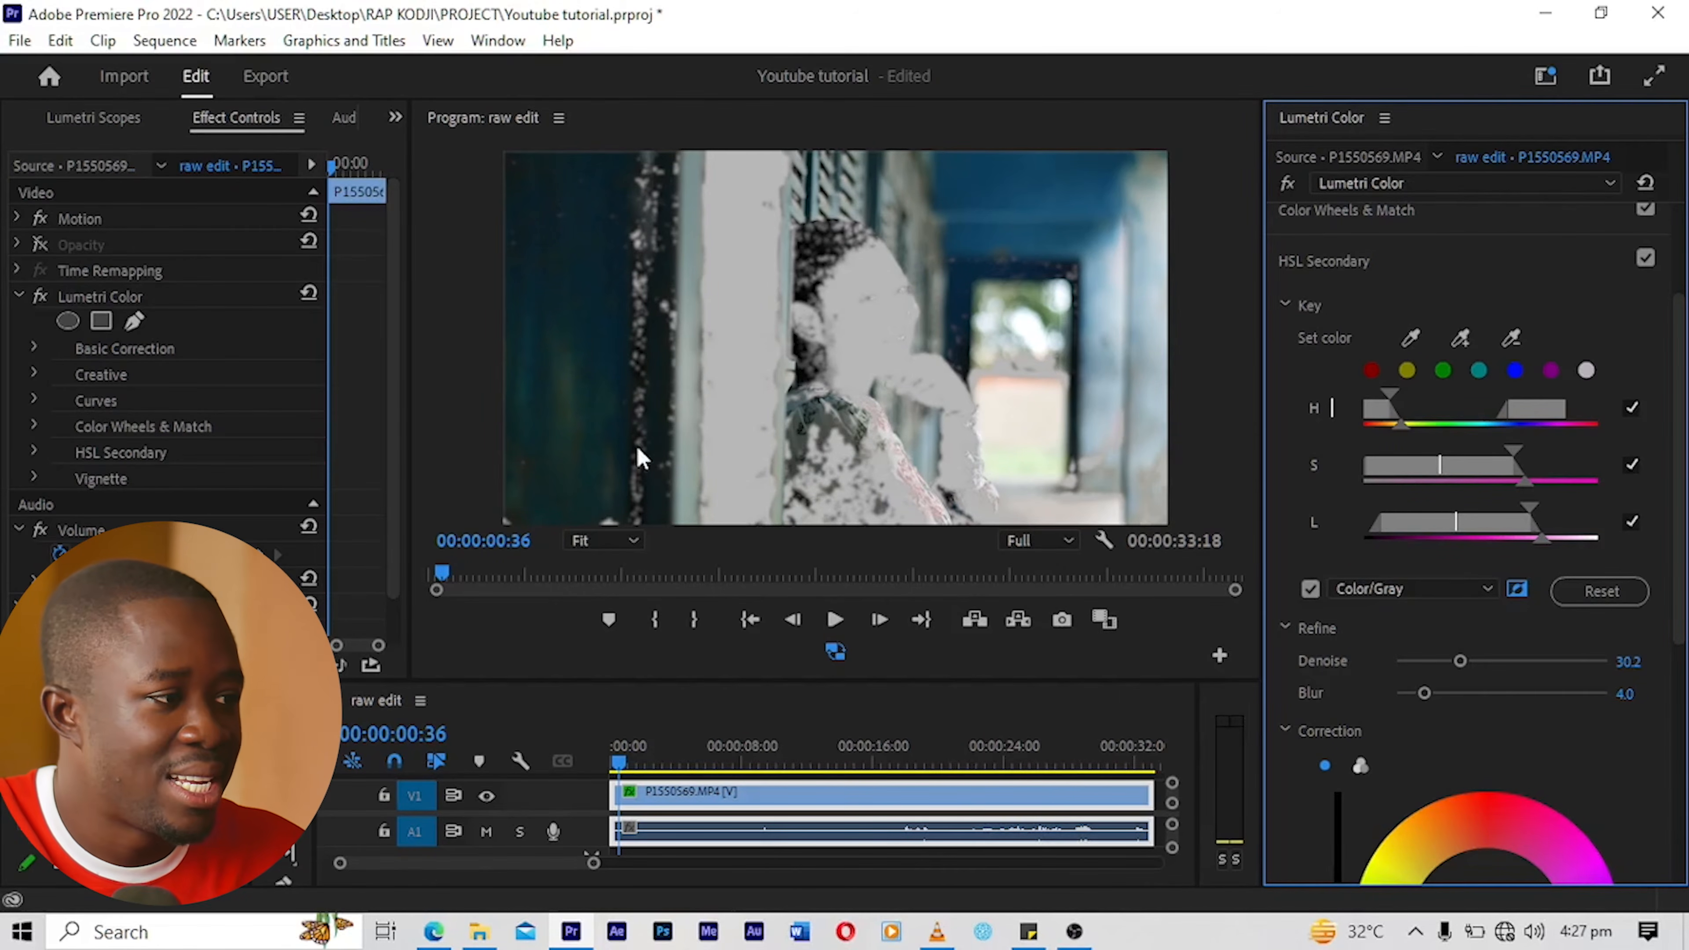
Step: Hide the Color/Gray mask and shift the HSL Secondary correction colour moderately towards cyan
scroll(1658, 505, down, 3)
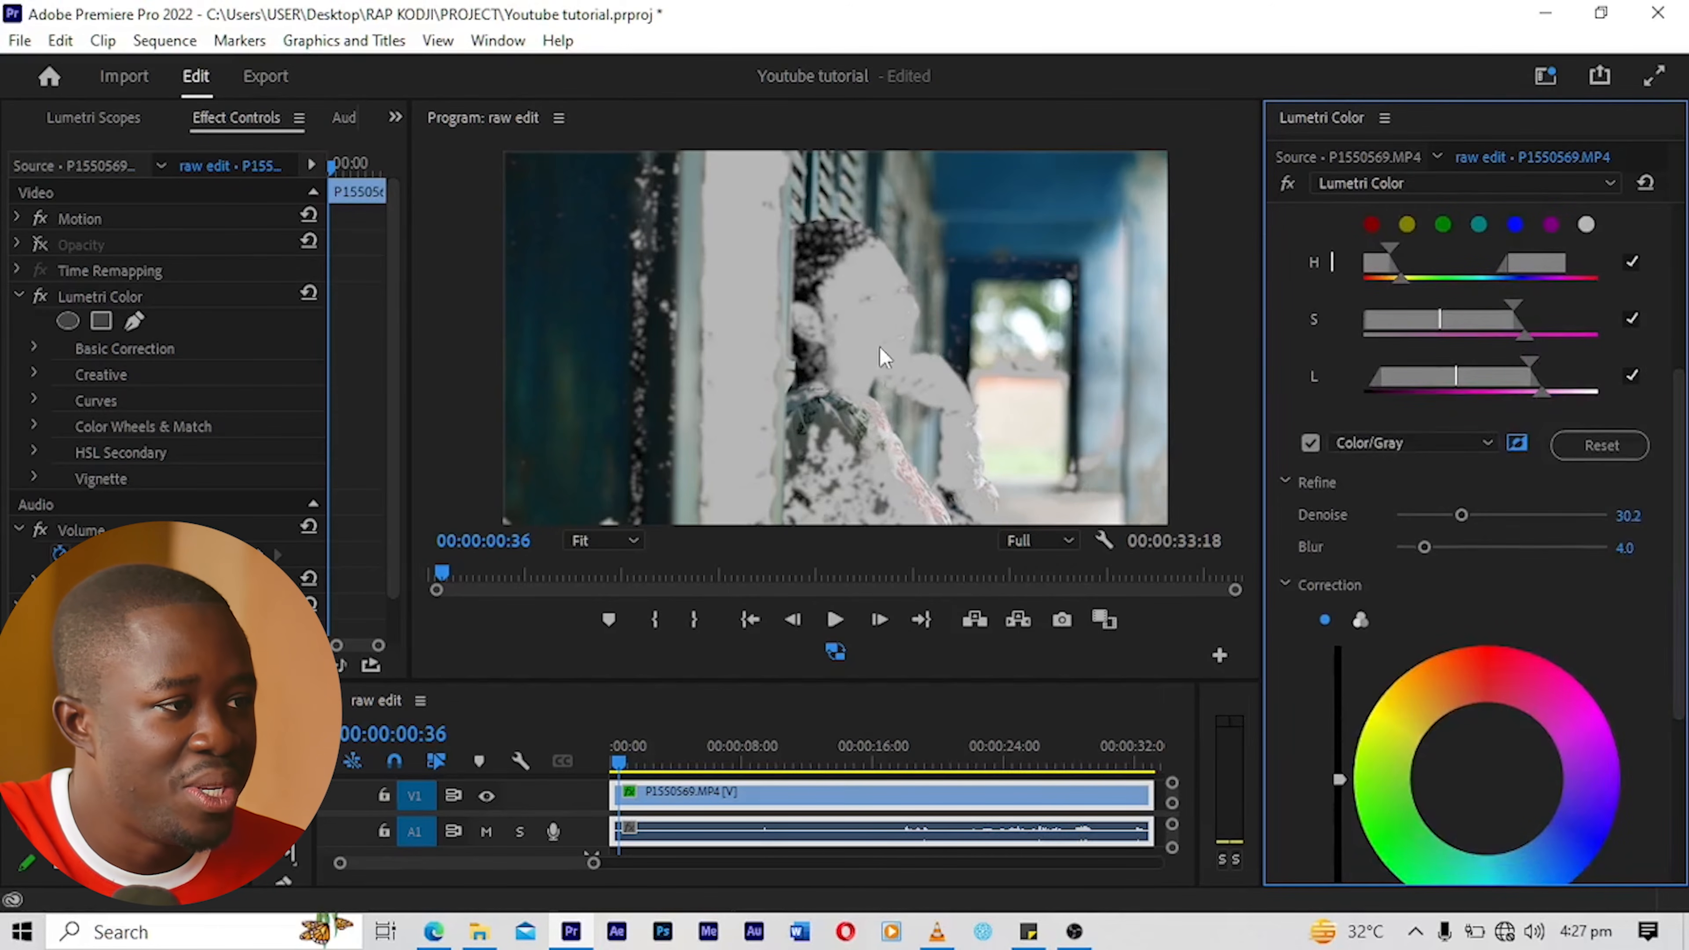
click(1310, 442)
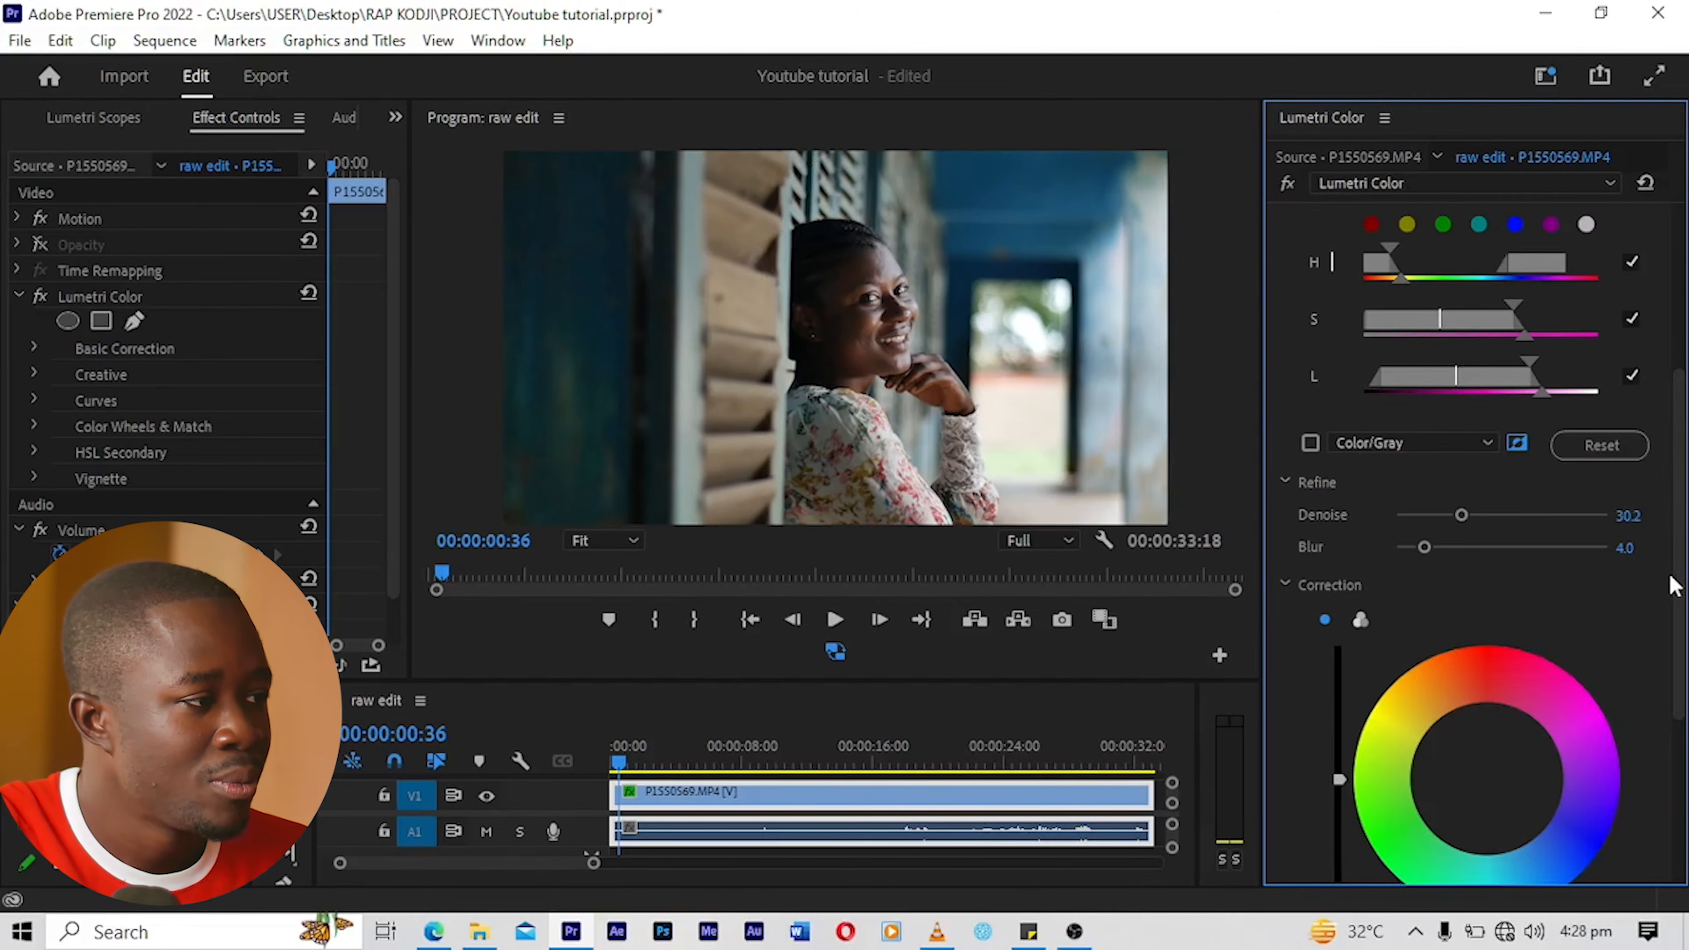
scroll(1672, 591, down, 2)
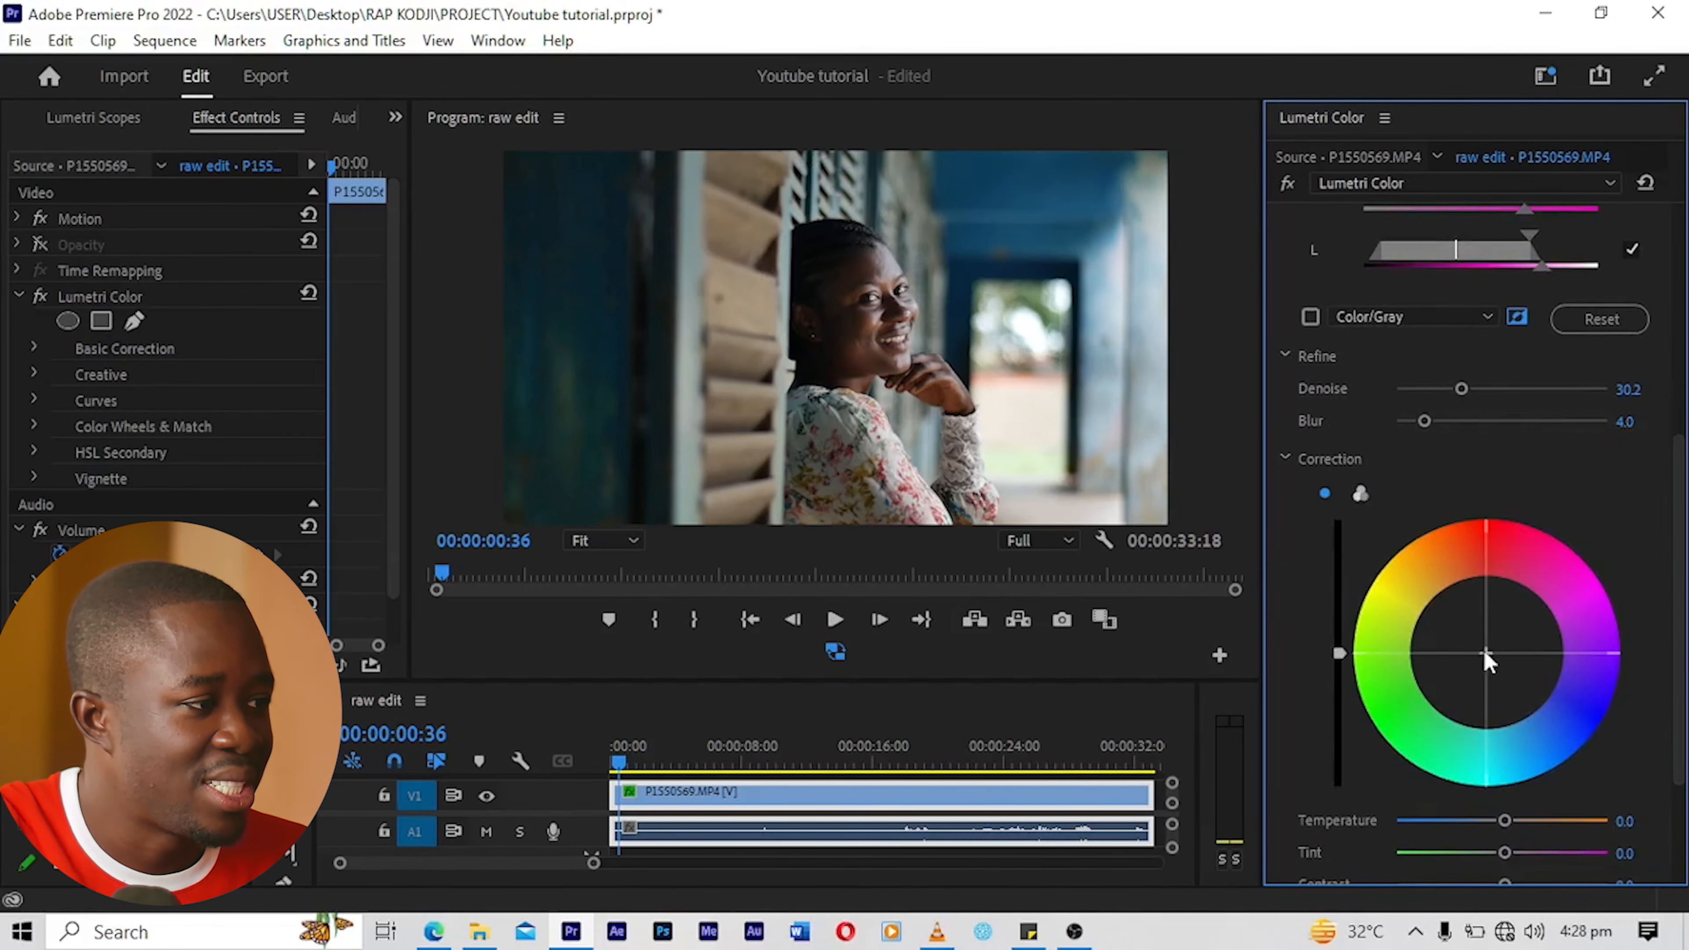
drag(1485, 653, 1487, 706)
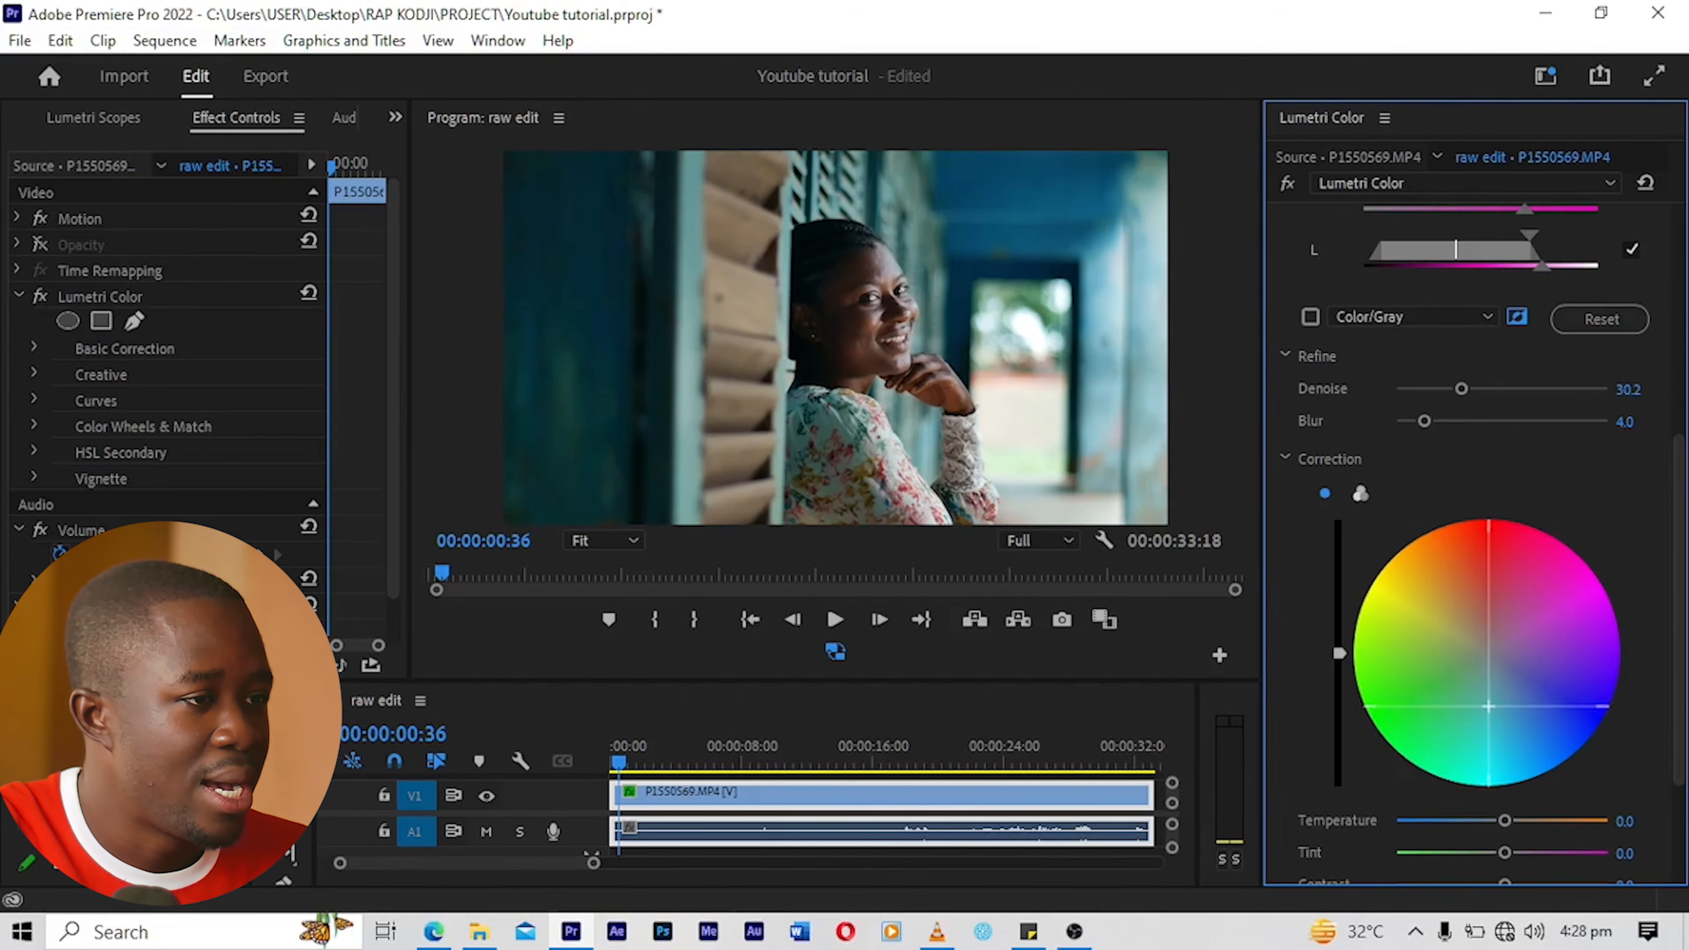
drag(1488, 709, 1489, 711)
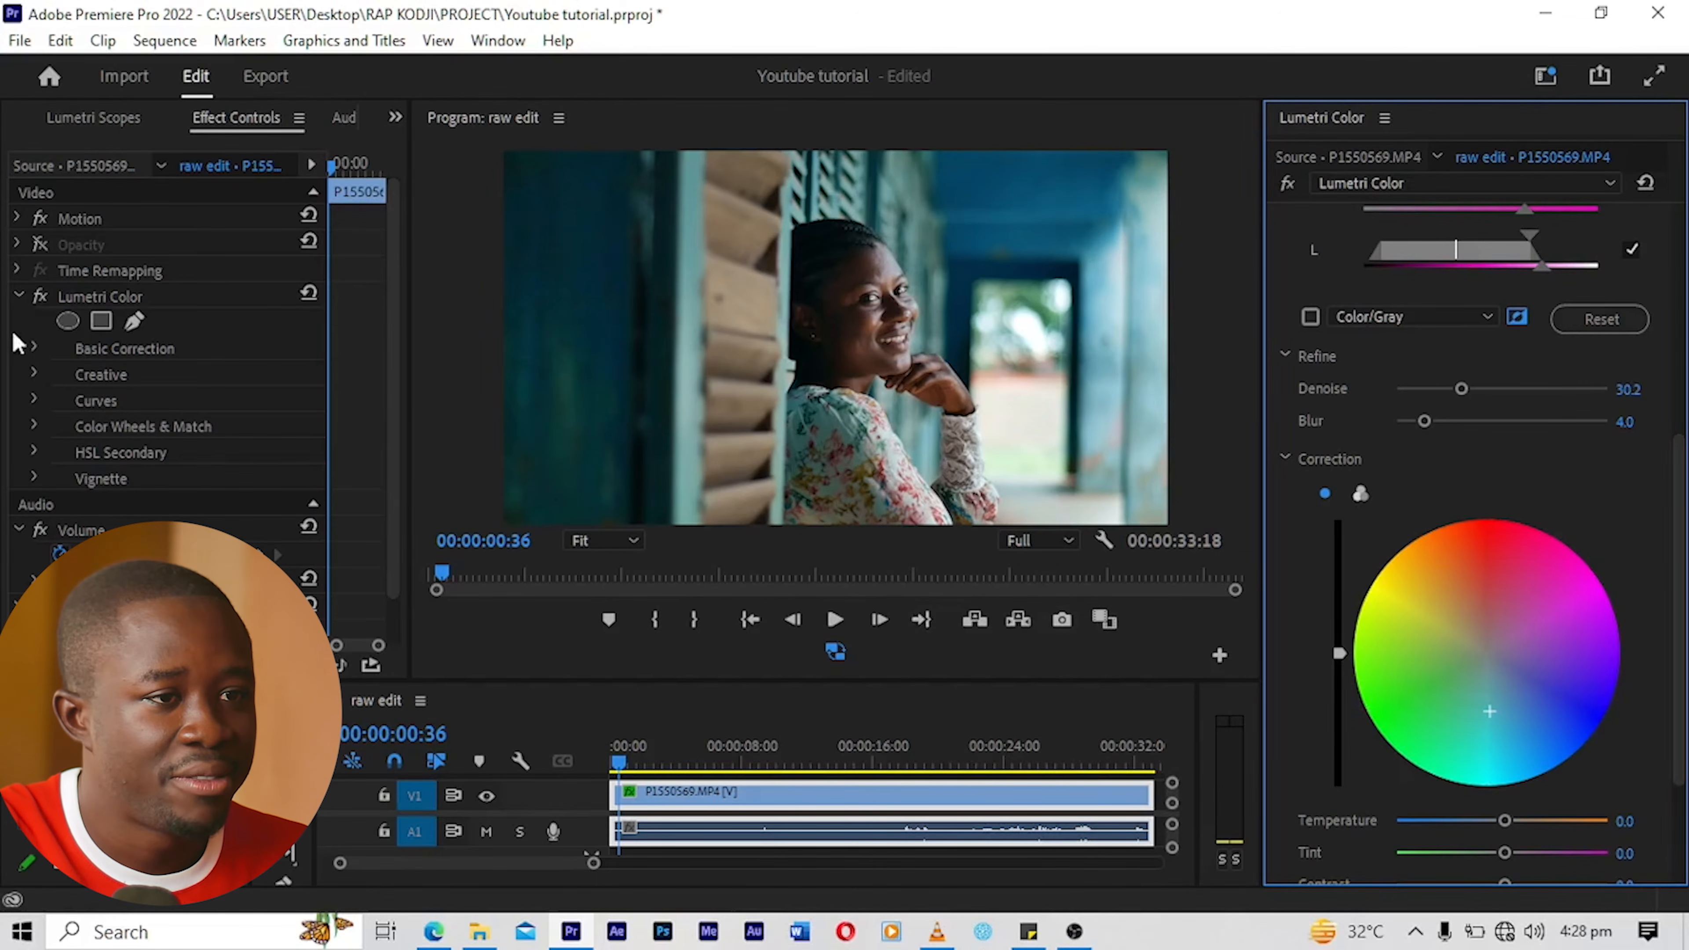
Step: Toggle the Lumetri Color effect off and on to compare the graded clip with the original
click(39, 298)
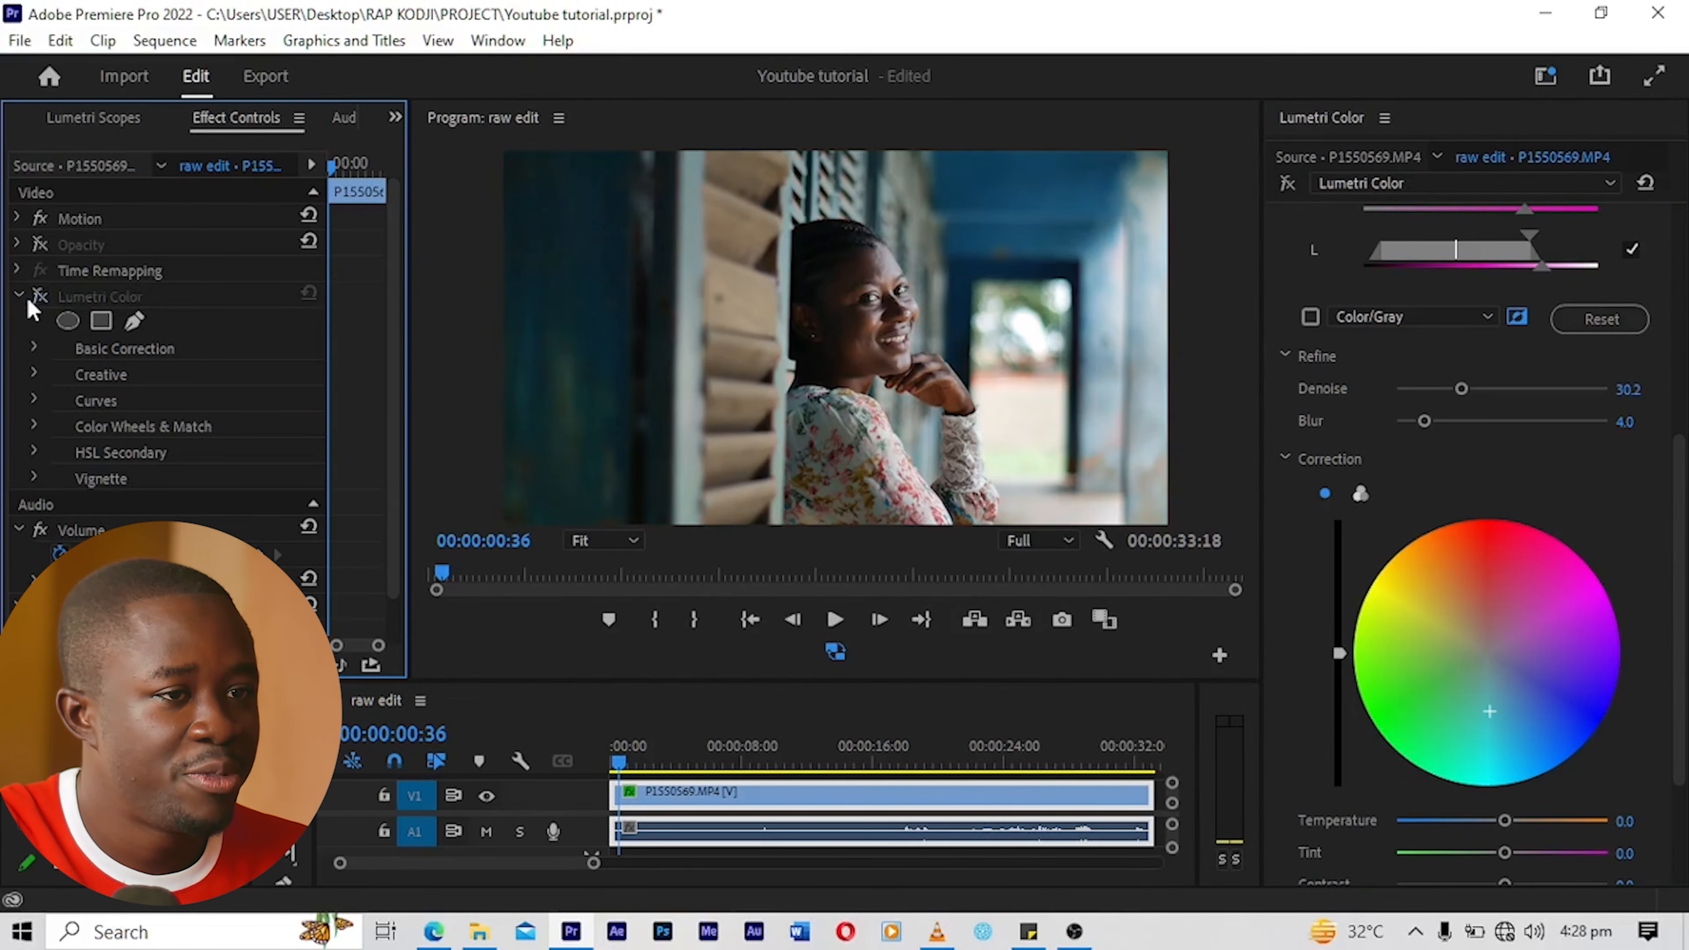
click(38, 298)
click(38, 300)
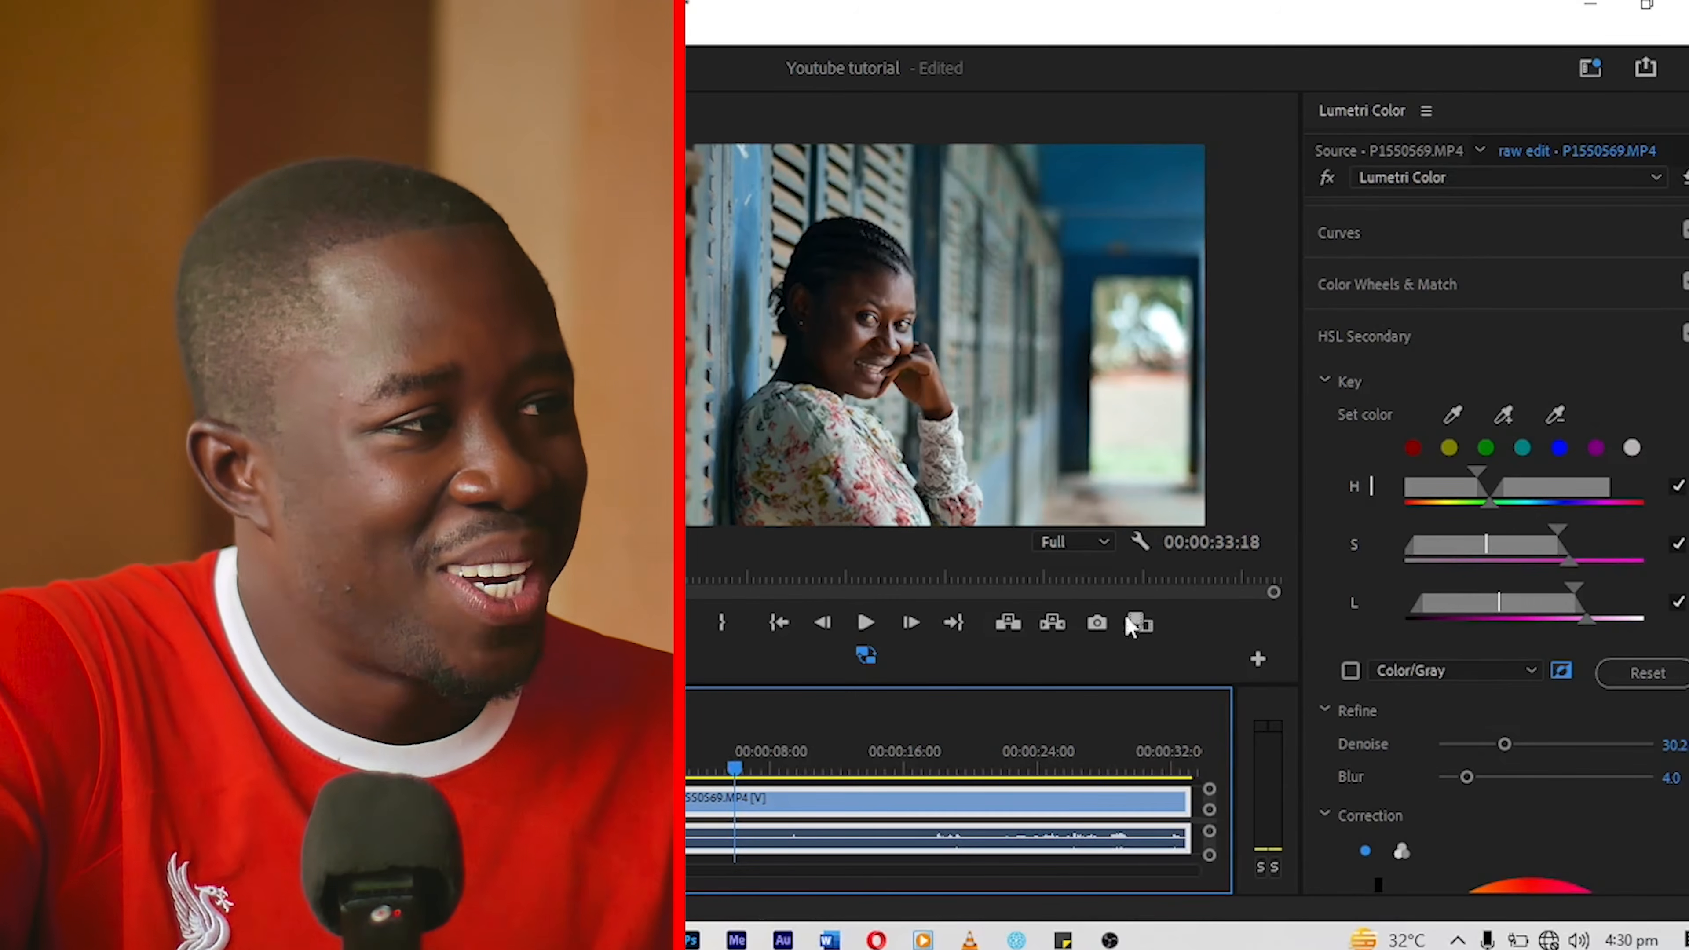
Step: Set the Creative adjustment Sharpen to 22.1 for the clip
scroll(1437, 300, up, 2)
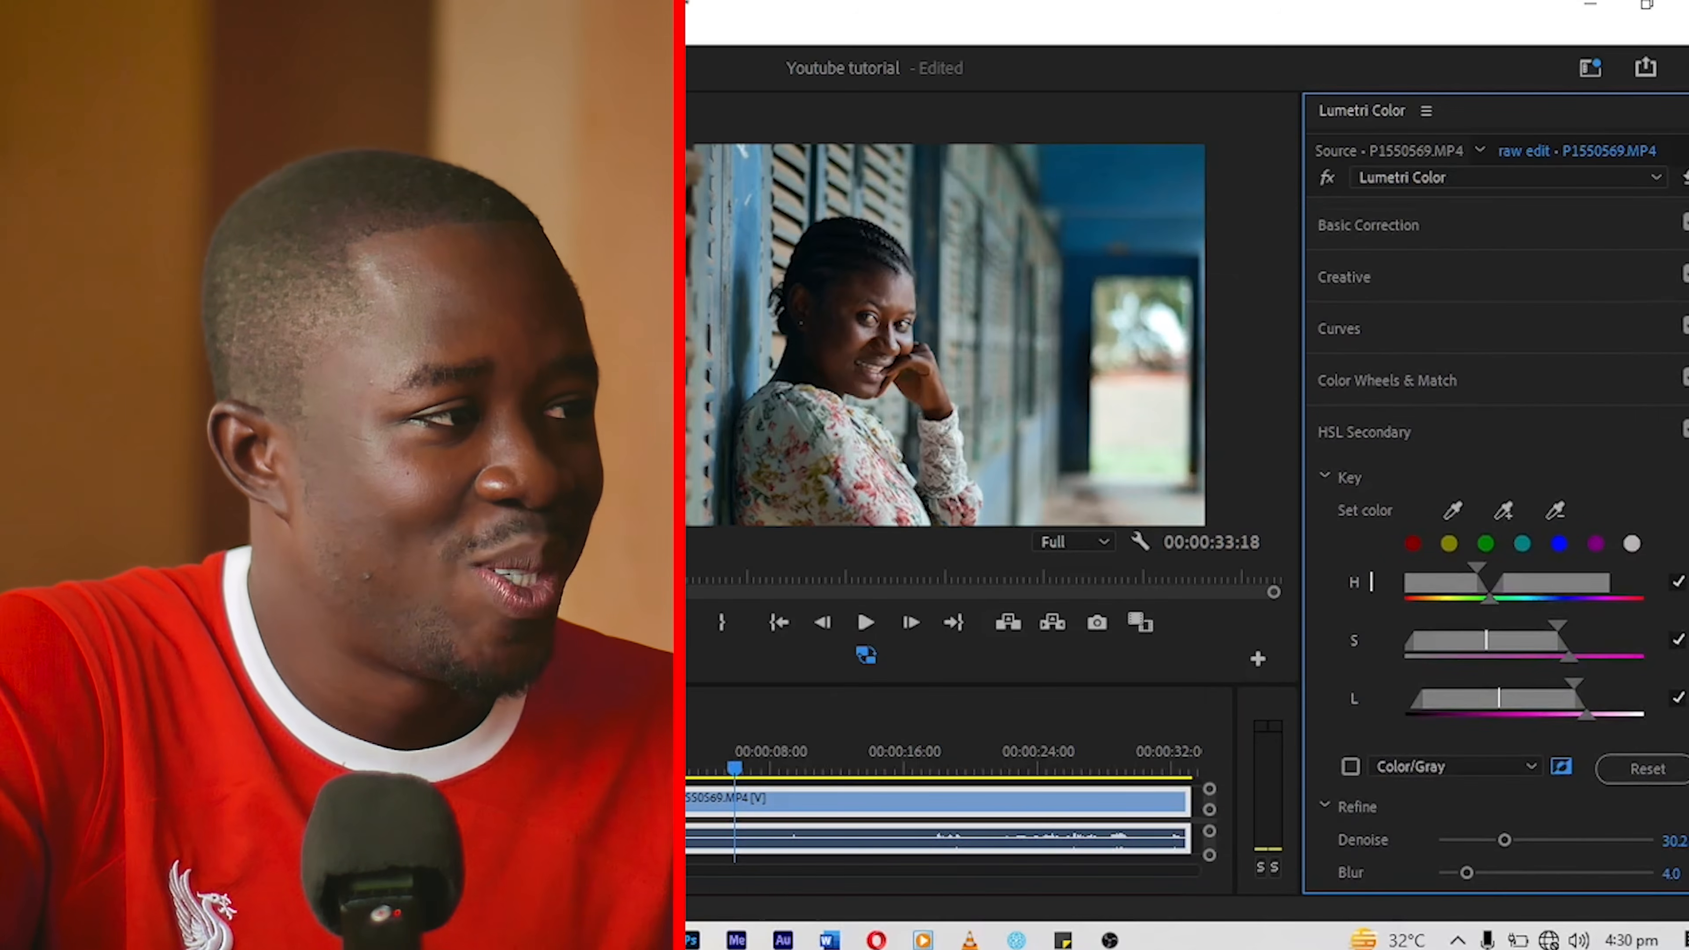
click(1419, 286)
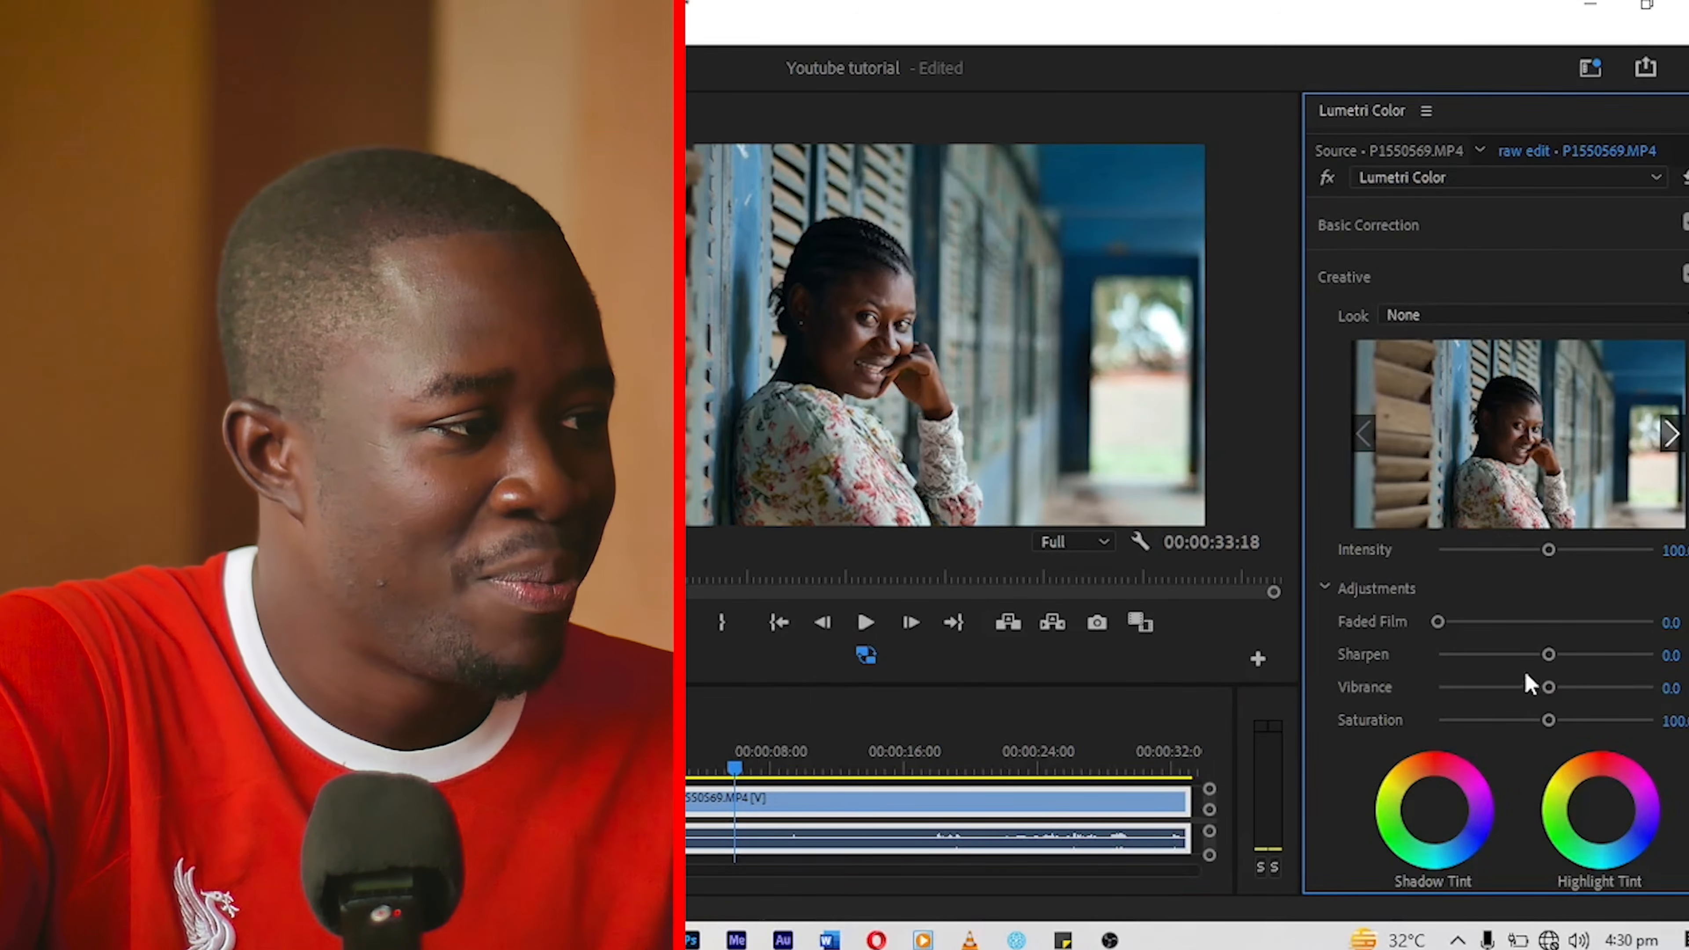
drag(1548, 655, 1571, 655)
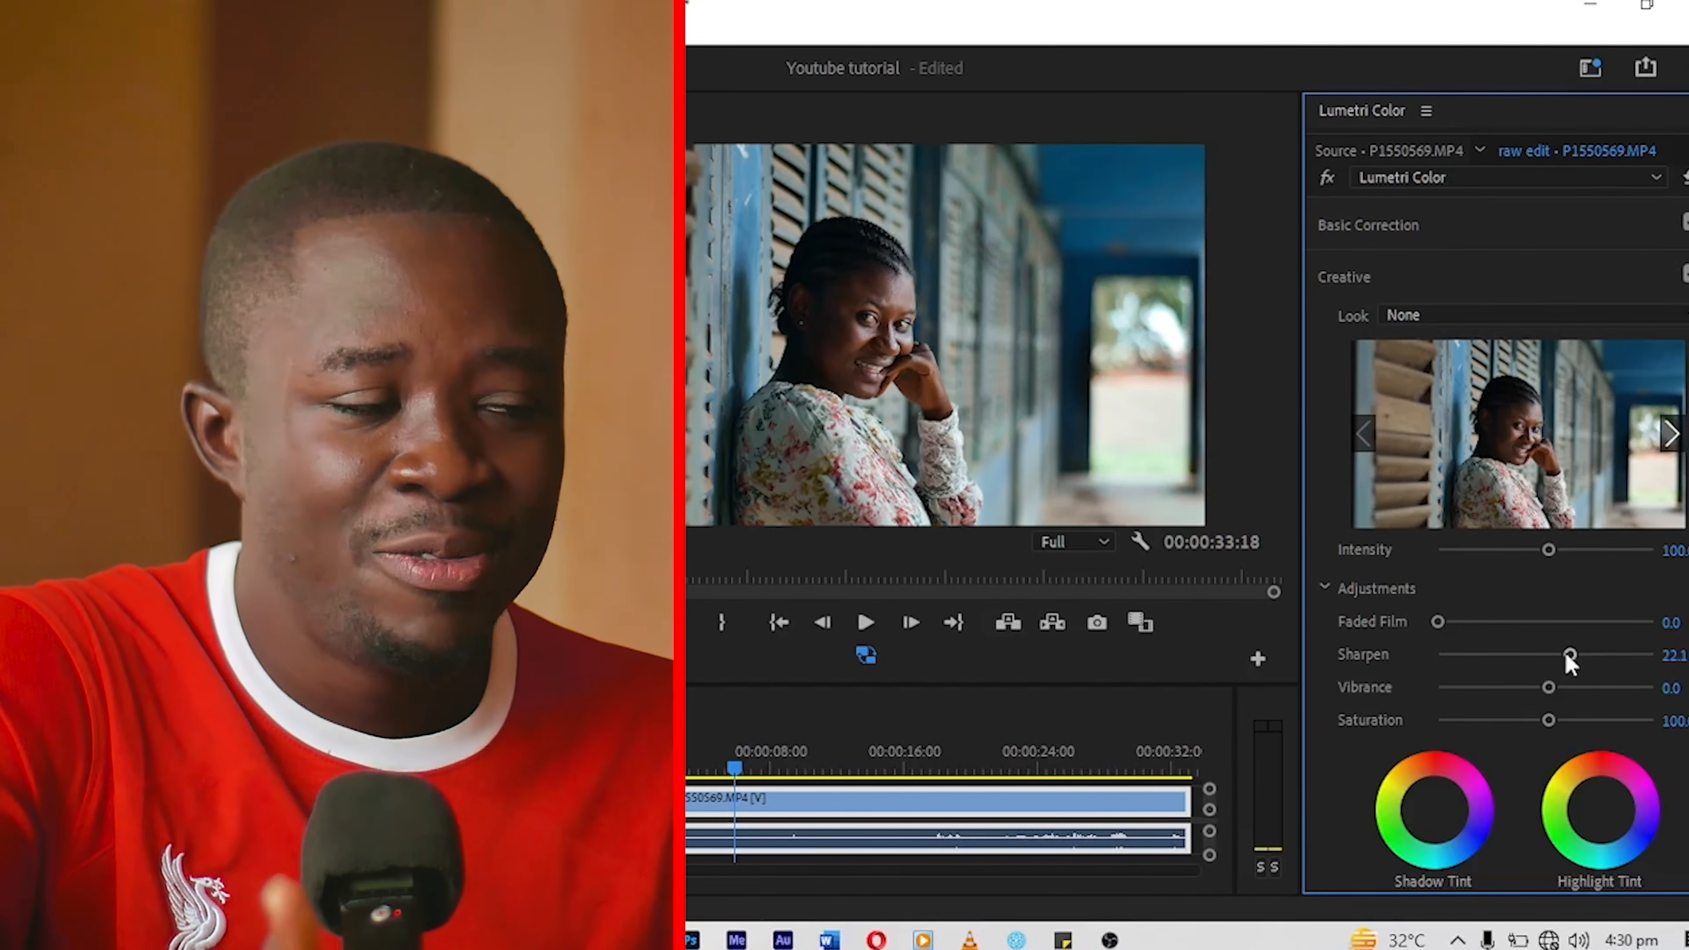
Step: Shift the Creative Highlight Tint slightly towards warm orange and adjust the Shadow Tint
click(1600, 811)
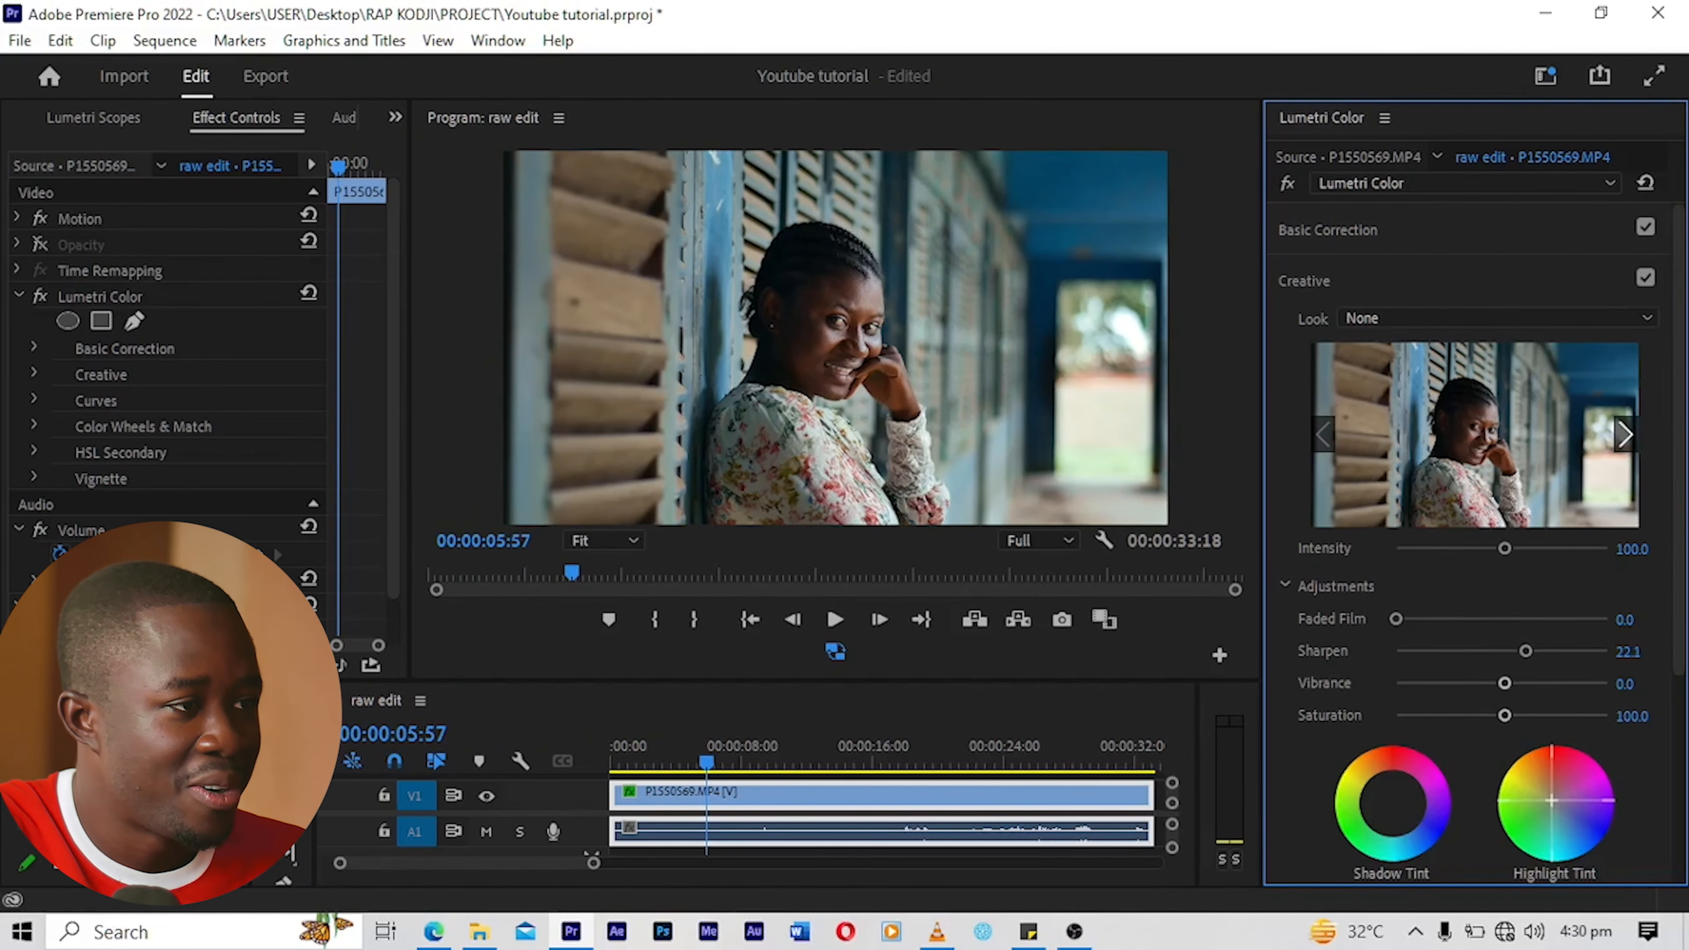
click(1362, 806)
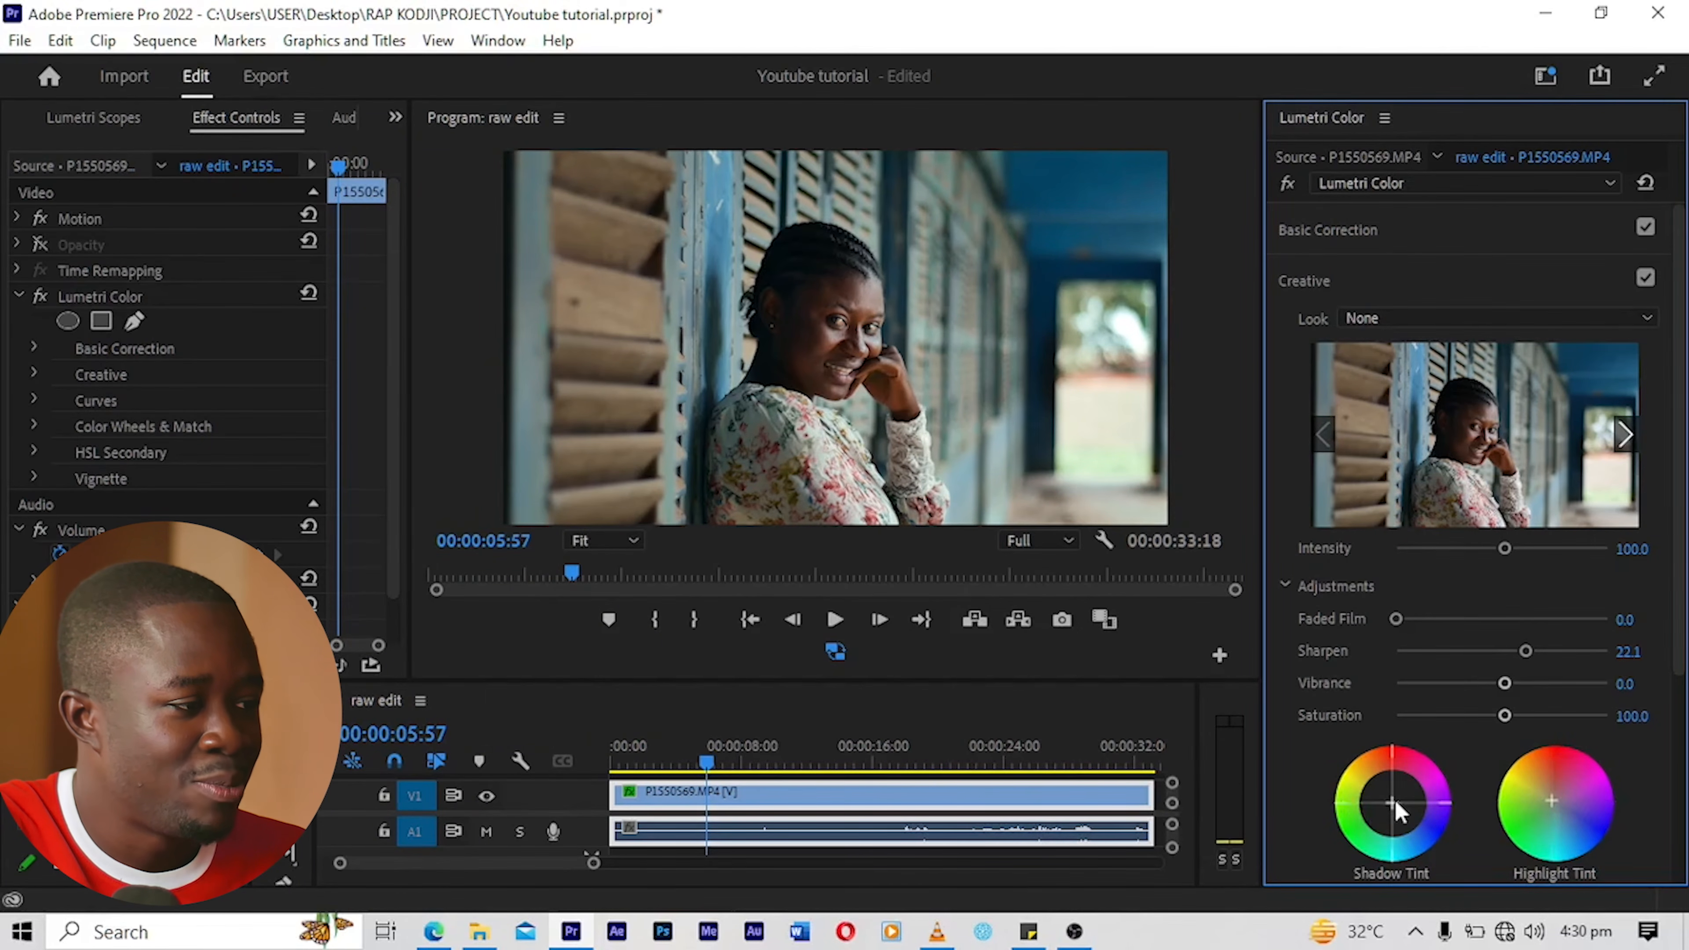